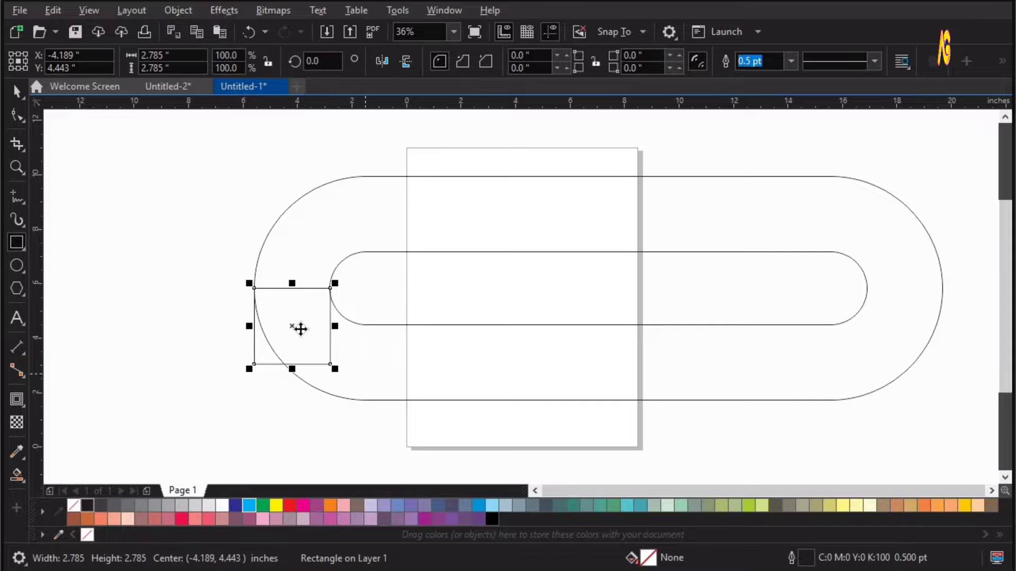
Move the square into the lower band between the two rounded outlines, snapping its top edge to the inner outline at about X 10.408, Y 3.102 inches
key("space")
mouse_move(292, 326)
left_mouse_down()
mouse_move(535, 374)
mouse_move(704, 381)
mouse_move(690, 367)
left_mouse_up()
key("F2")
left_click_drag(585, 296, 842, 410)
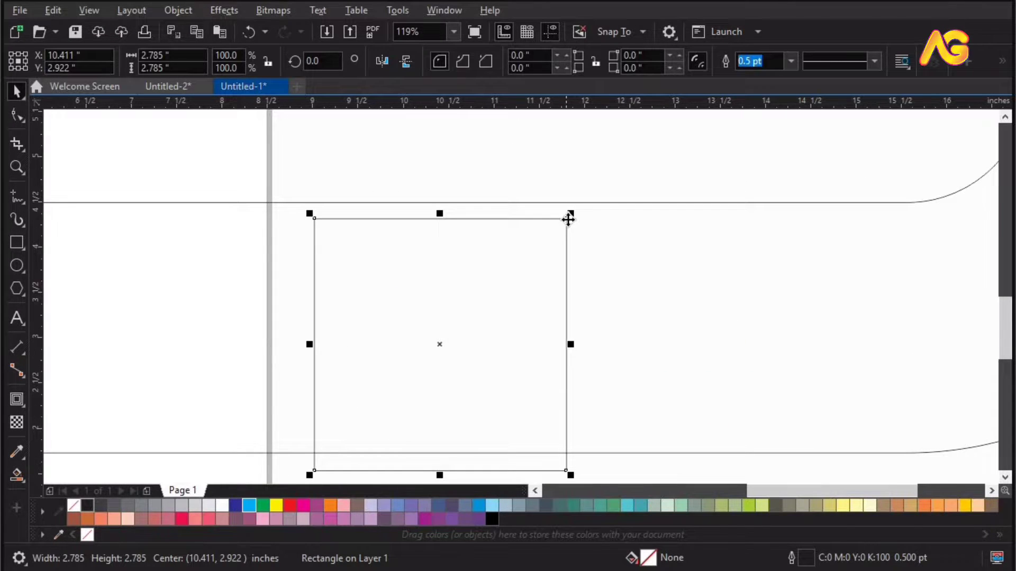
left_click_drag(568, 219, 570, 203)
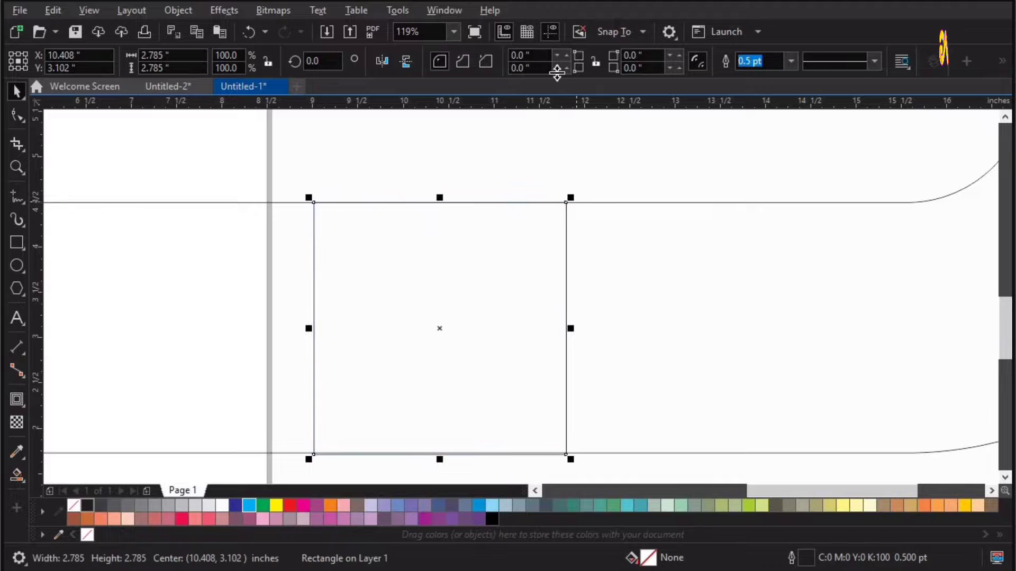
left_click(612, 33)
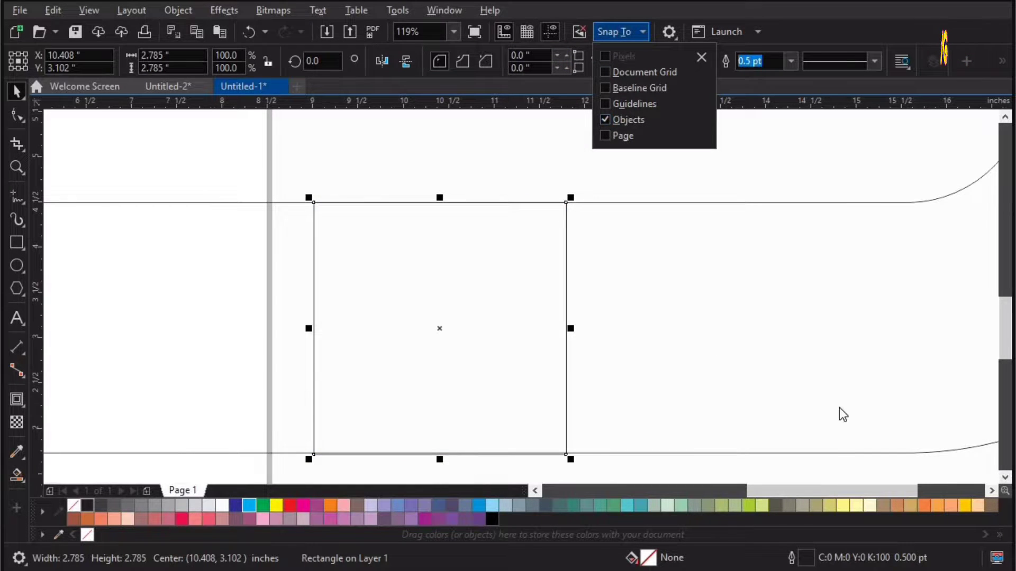
key("F4")
left_click(534, 374)
Stretch the square downward past the outer outline into a rectangle about 7.131 inches high
key("z")
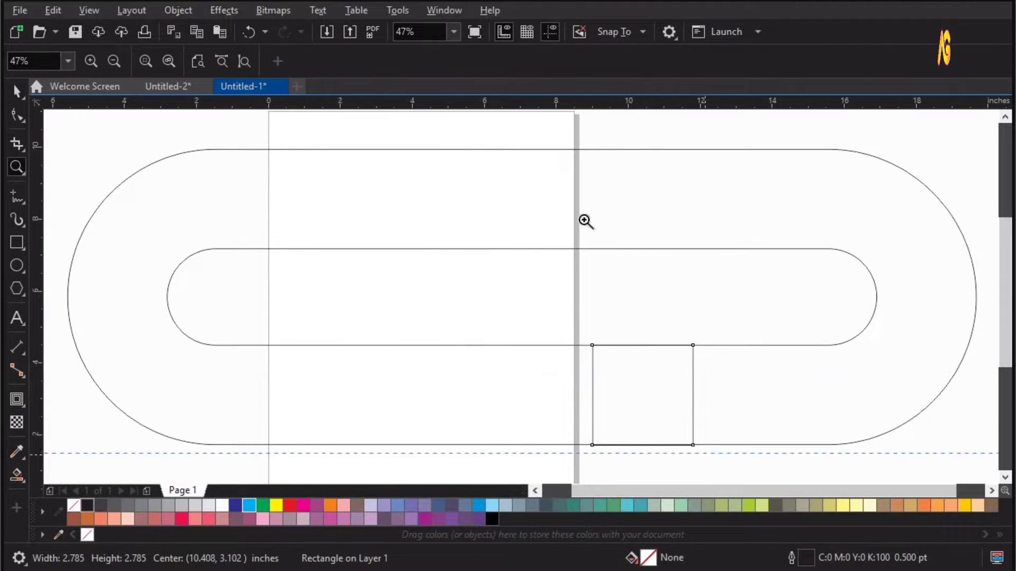
left_click_drag(840, 511, 899, 561)
key("space")
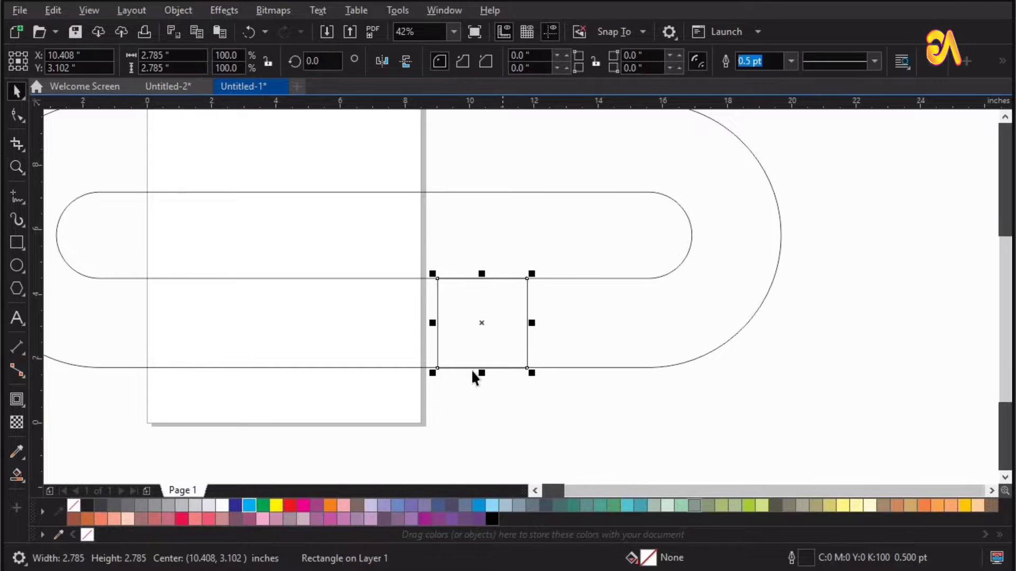
left_click_drag(481, 374, 505, 466)
key("F4")
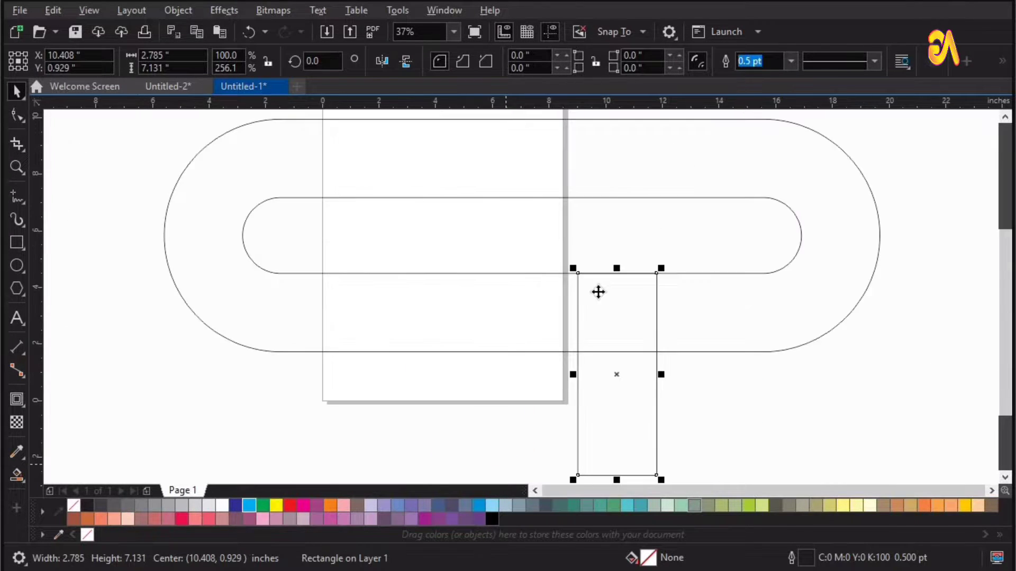
Duplicate the tall rectangle and place the copy across the upper band, centred at about X 12.163, Y 8.615 inches
key("z")
key("space")
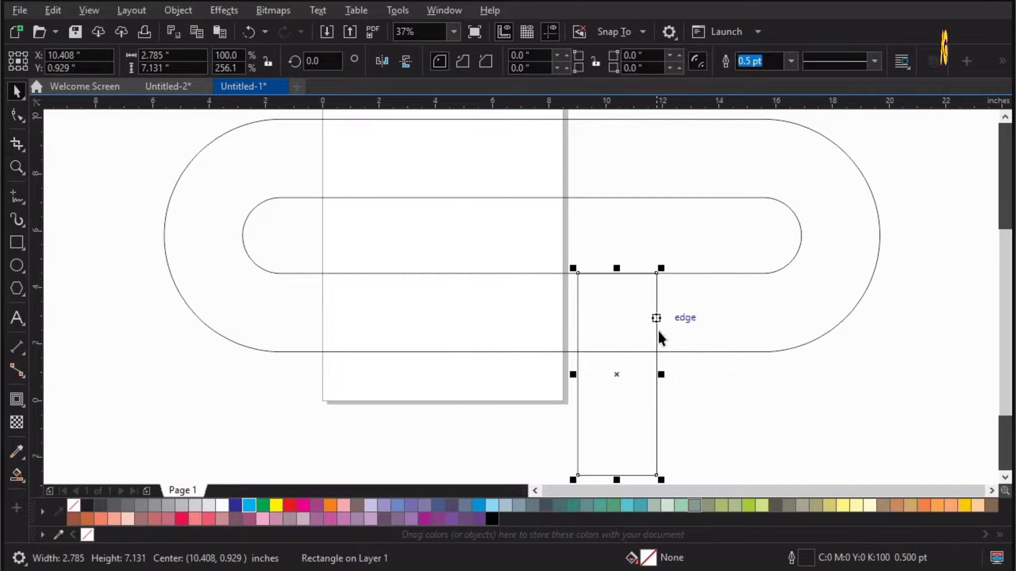
left_click_drag(657, 330, 633, 197)
right_click(633, 197)
key("z")
left_click_drag(454, 136, 880, 413)
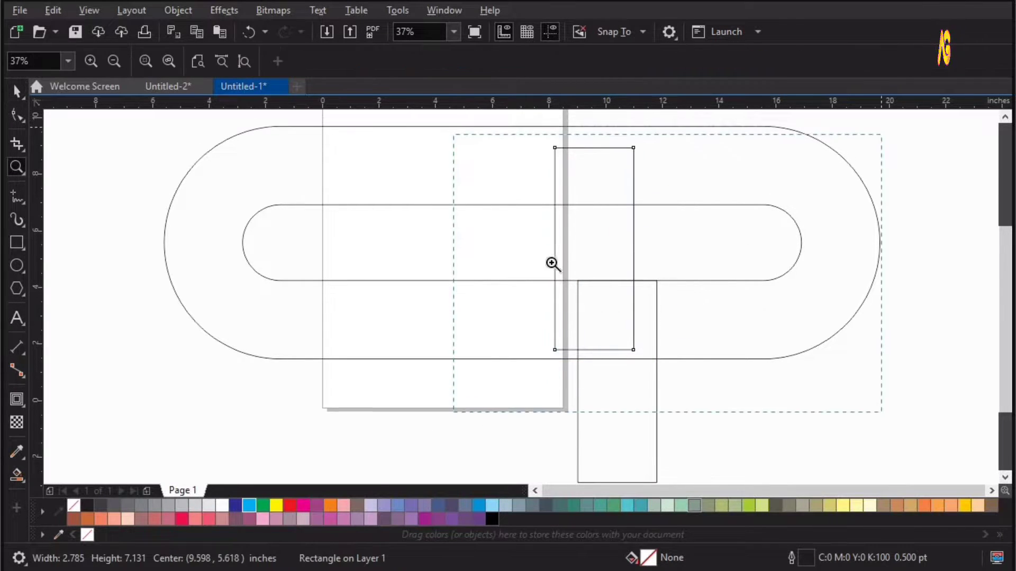
key("F3")
key("space")
left_click_drag(450, 247, 516, 177)
key("F4")
Draw a circle about 2.757 inches in diameter that fits between the upper lines of the two rounded outlines
key("z")
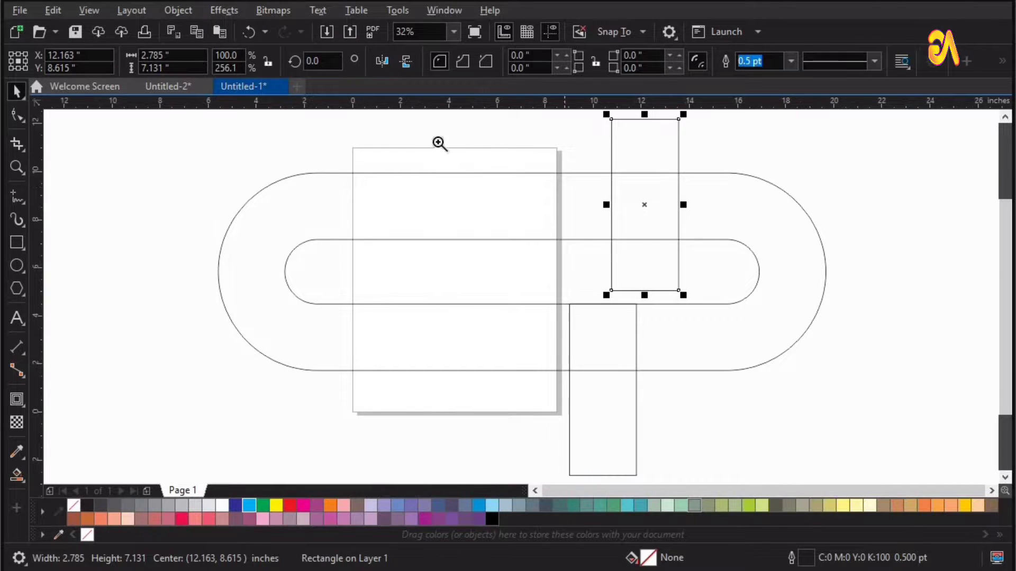
left_click_drag(439, 142, 772, 324)
key("space")
left_click(18, 269)
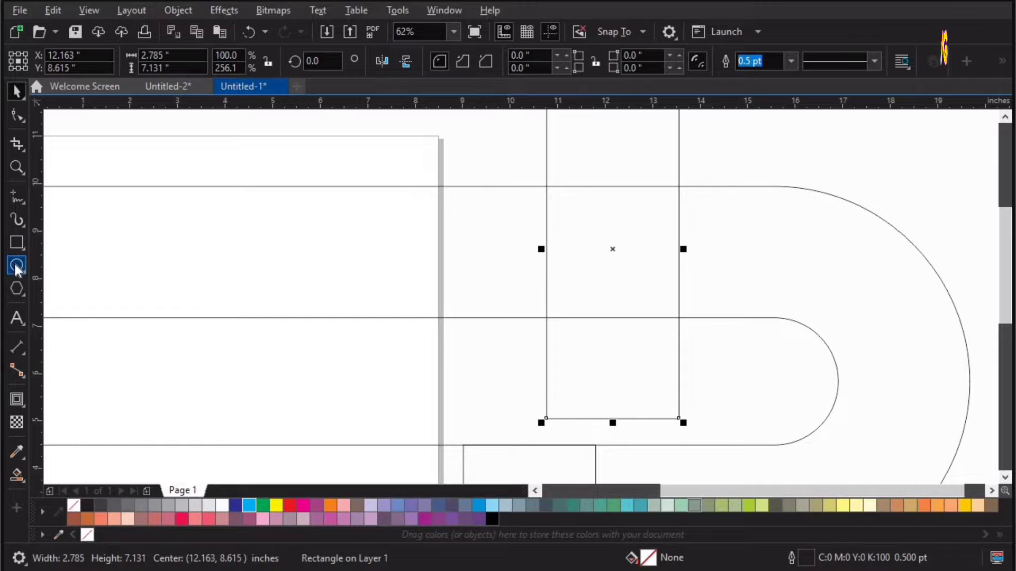
left_click_drag(185, 186, 316, 304)
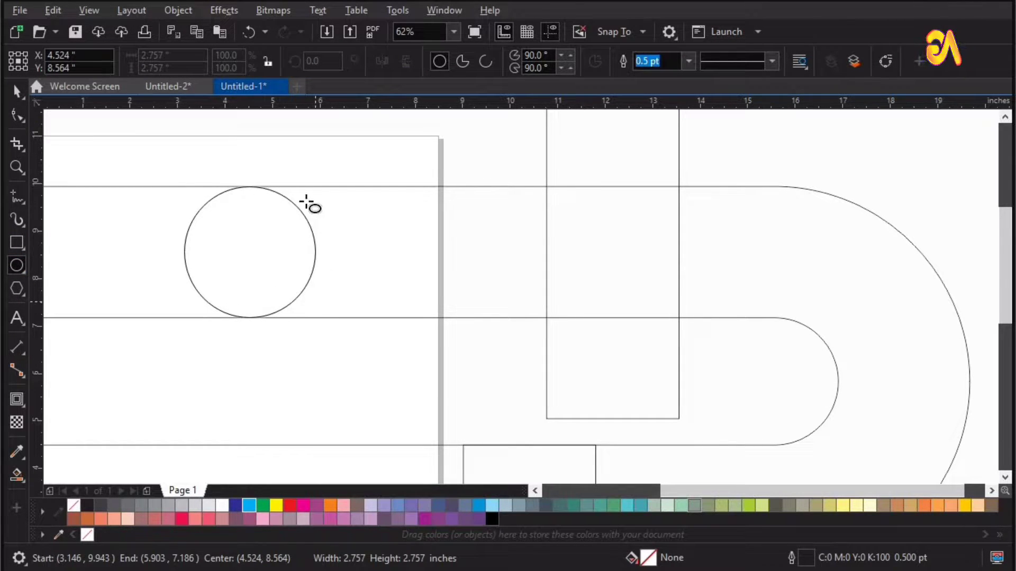
left_click(323, 183)
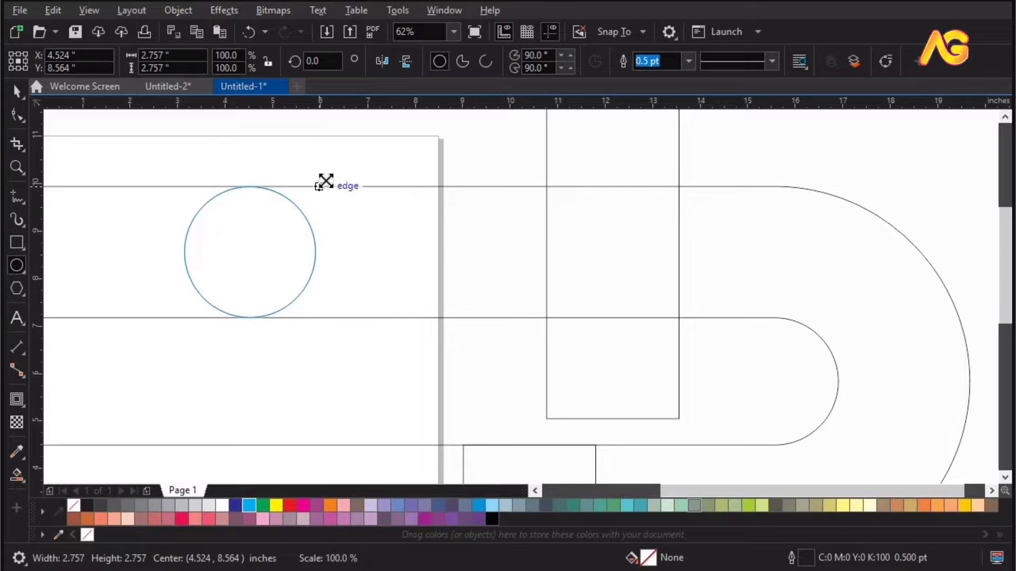
Move the circle along the upper band to about X 8.927 inches and shift the upper rectangle to about X 12.713 inches
key("space")
left_click_drag(425, 253, 459, 251)
key("F4")
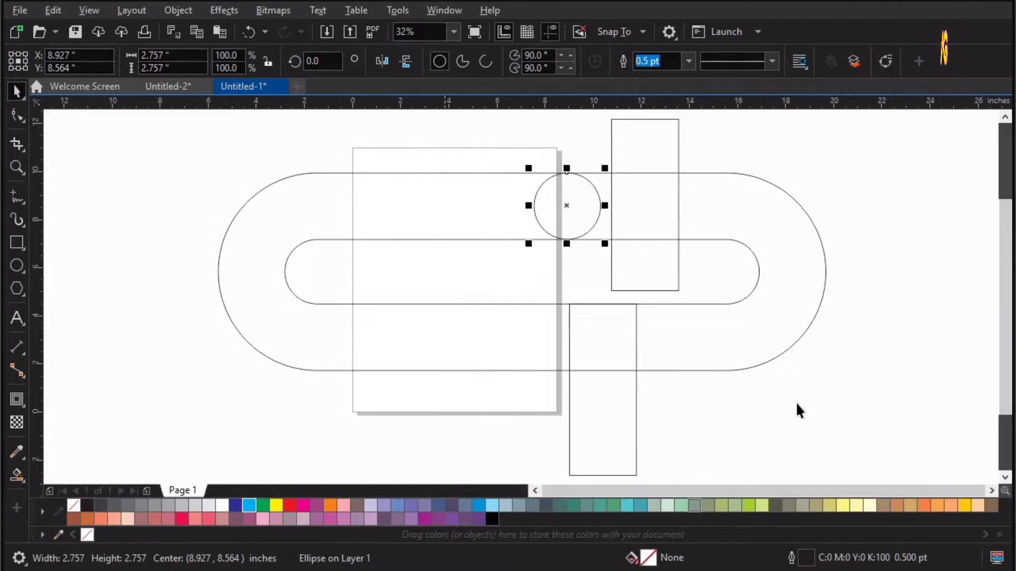
key("Escape")
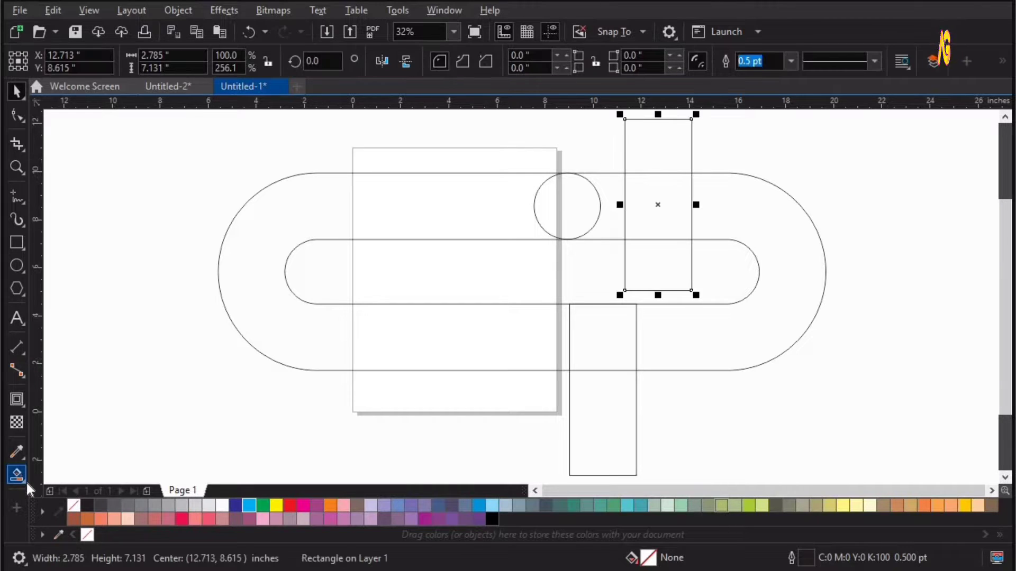
Smart Fill both parts of the lower rectangle, the curved right-hand band and the circle with 90% black
left_click(23, 481)
left_click(119, 492)
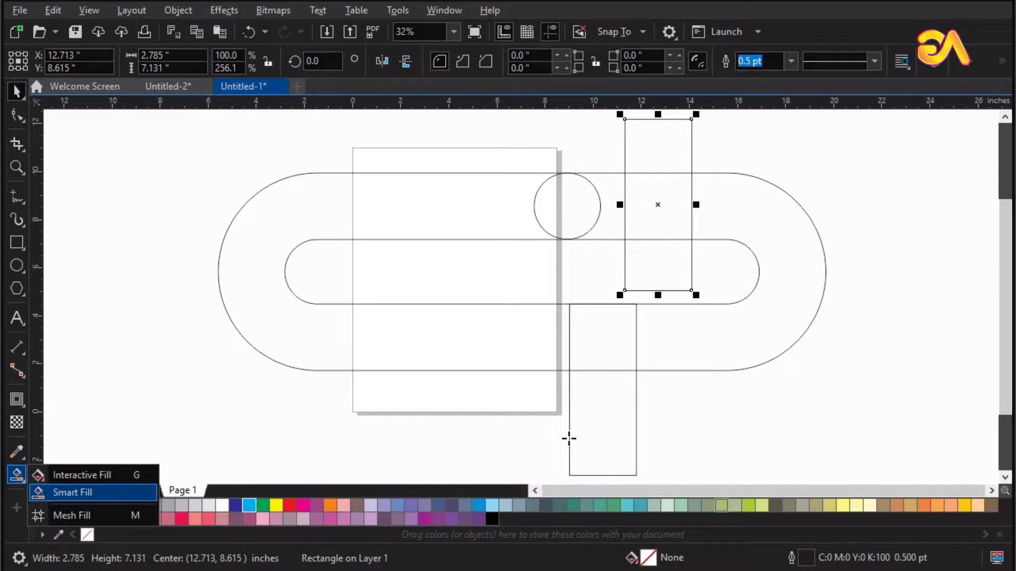
left_click(611, 342)
left_click(699, 333)
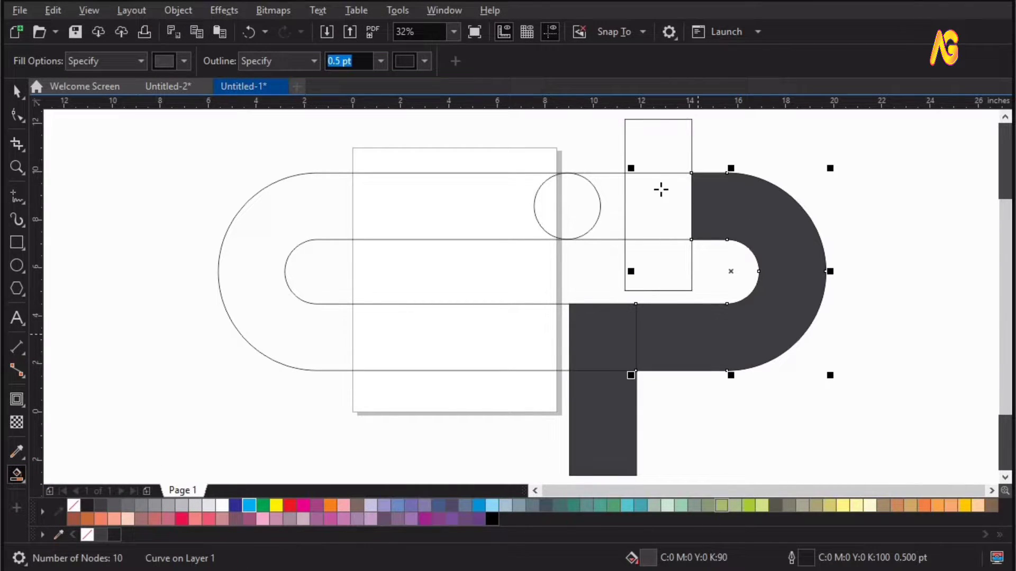
left_click(572, 209)
key("space")
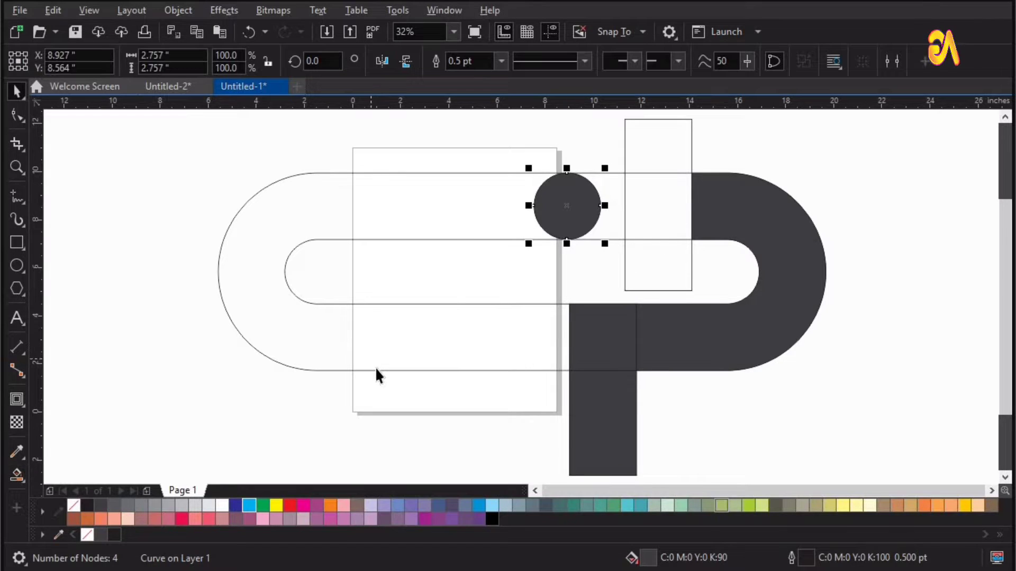
Delete the two rounded guide outlines and the unfilled upper rectangle
left_click(377, 369)
key("Delete")
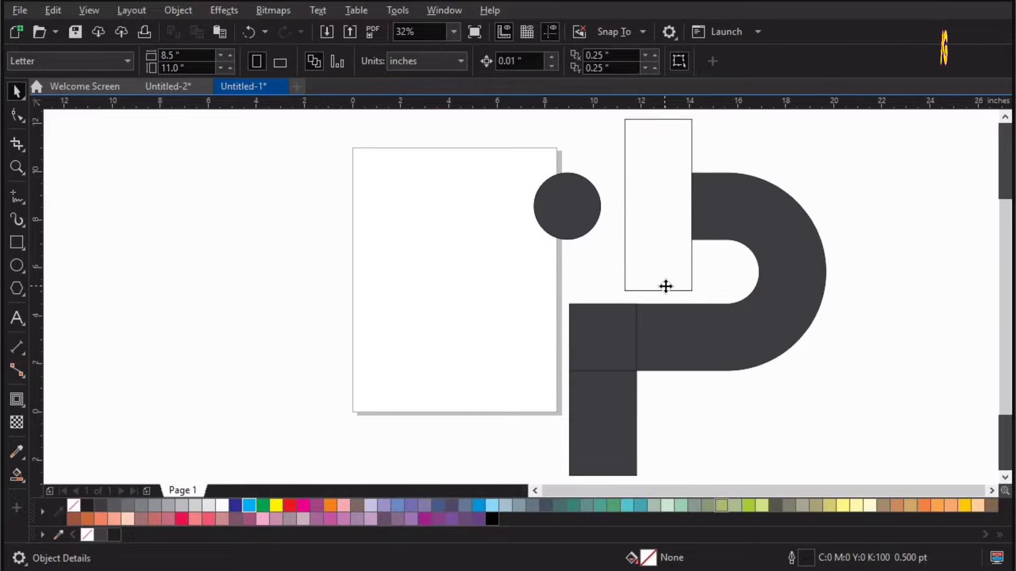
left_click(665, 288)
key("Delete")
Try moving the three filled P pieces aside and deleting the rectangle outline beneath them, and undo both changes
left_click(687, 329)
left_click(597, 344, "shift")
left_click(604, 400, "shift")
left_click_drag(658, 360, 800, 316)
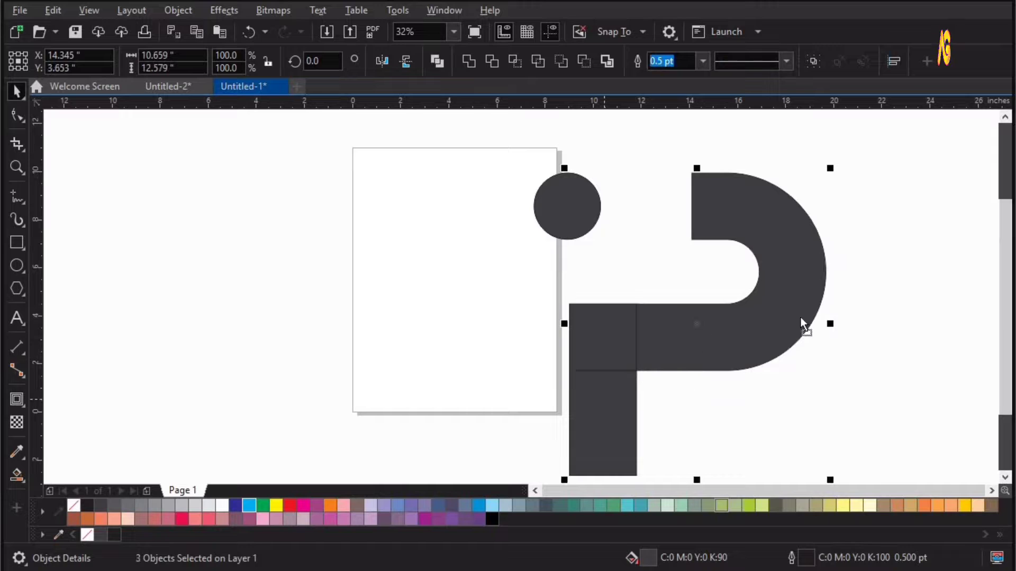
left_click(634, 360)
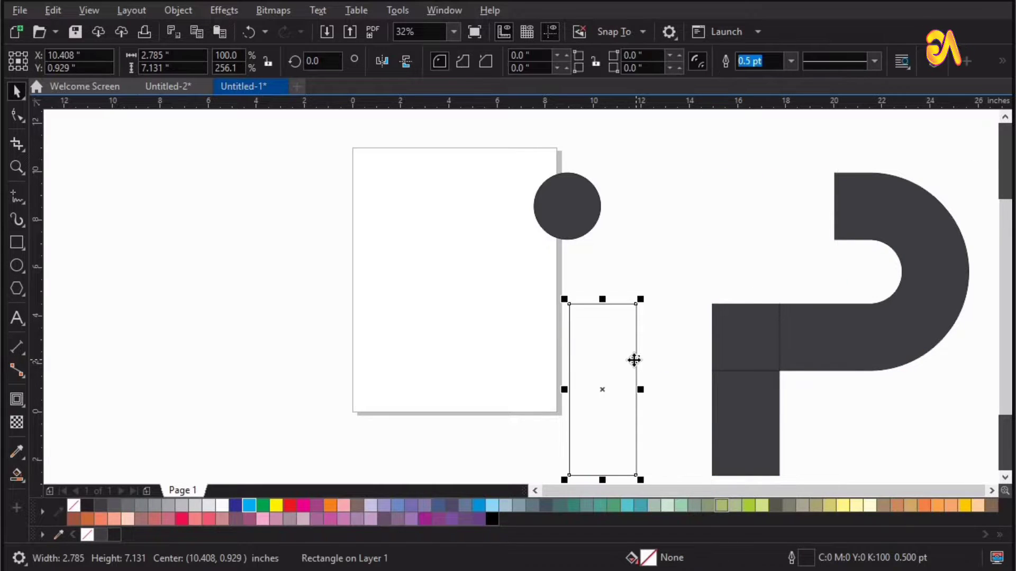
key("Delete")
key("F4")
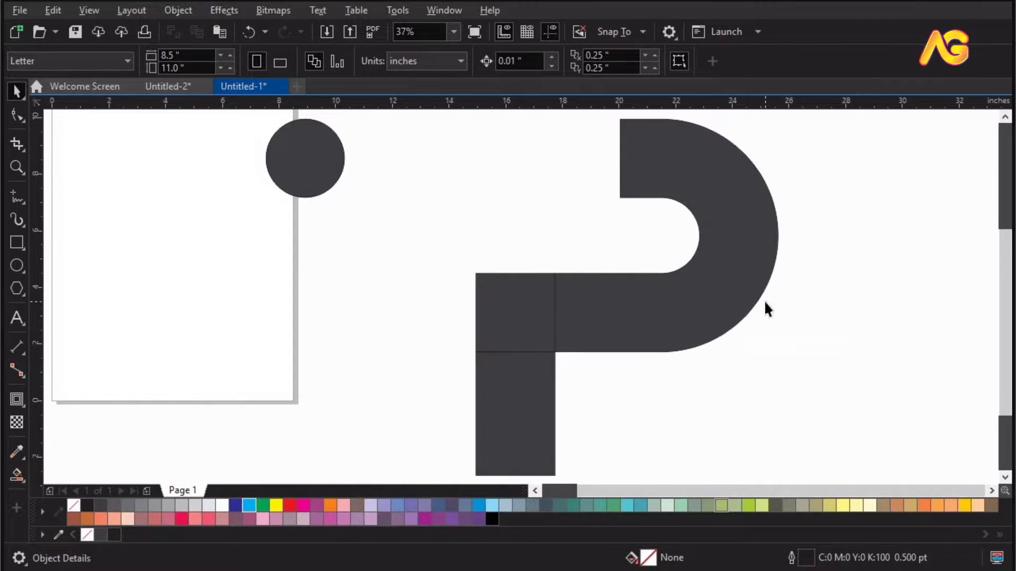
key("ctrl+z")
key("ctrl+z")
Pull the leftover rectangle outline out from under the P's stem and delete it
left_click(366, 366)
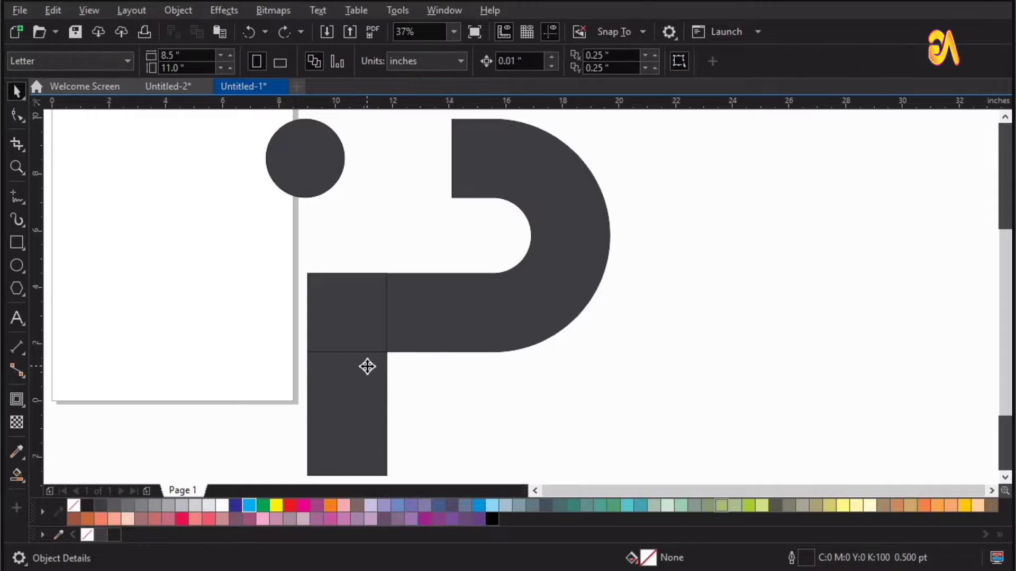
left_click(394, 398)
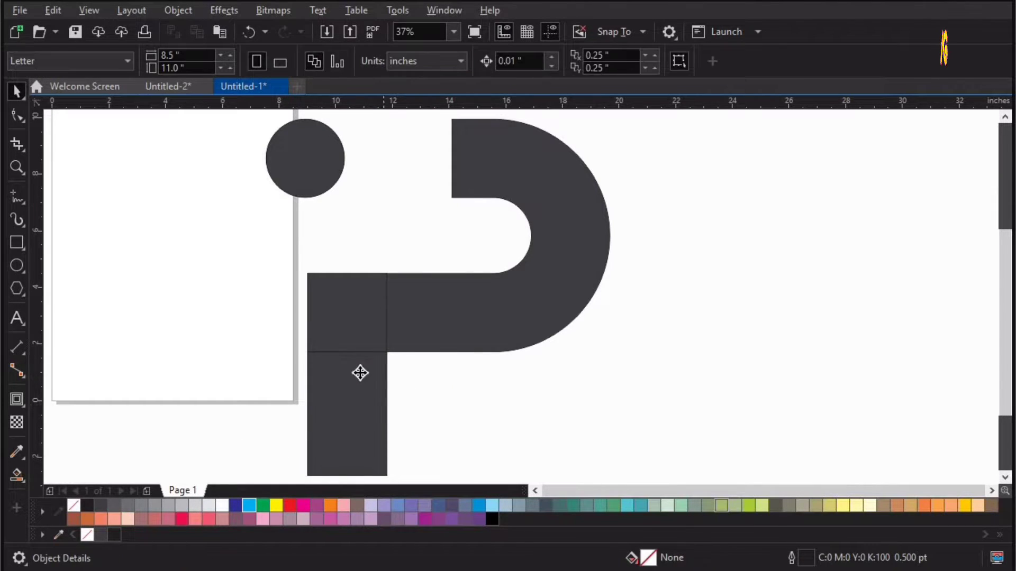
left_click_drag(360, 373, 218, 374)
key("Delete")
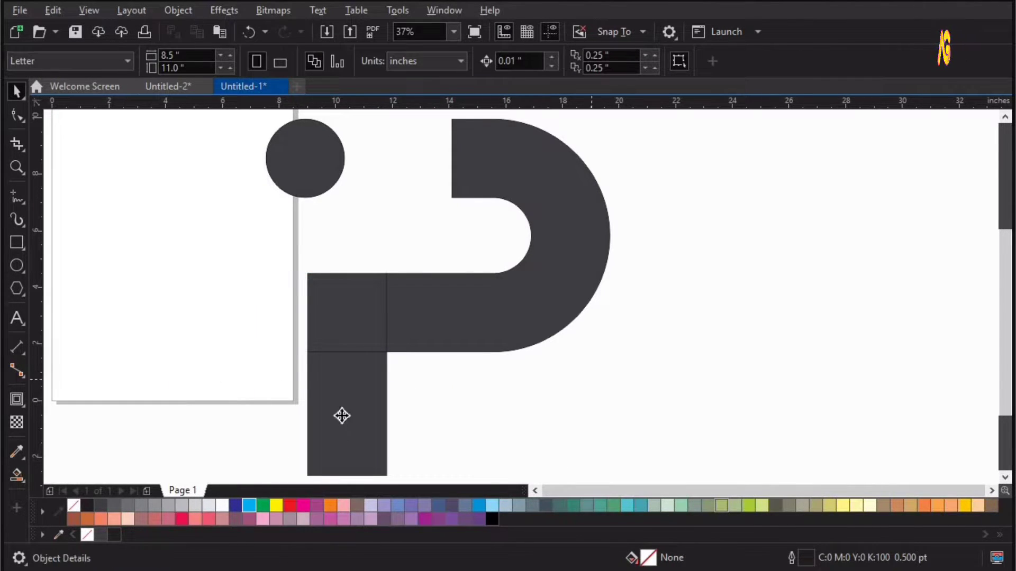
Weld the two stem pieces and the curved band into a single P shape
left_click(342, 415)
left_click(354, 321, "shift")
left_click(473, 308, "shift")
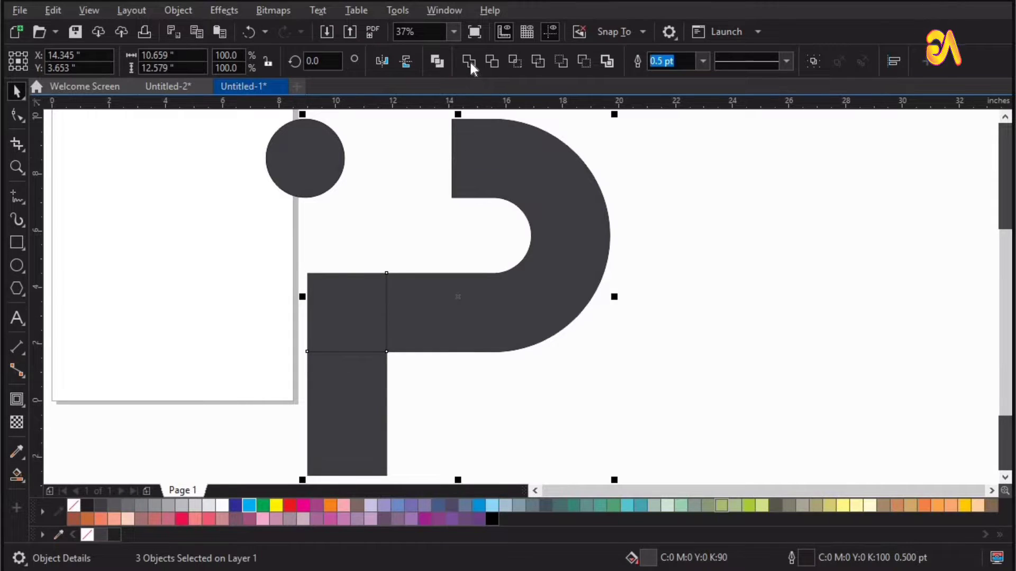
left_click(695, 264)
scroll(695, 264, "left", 1)
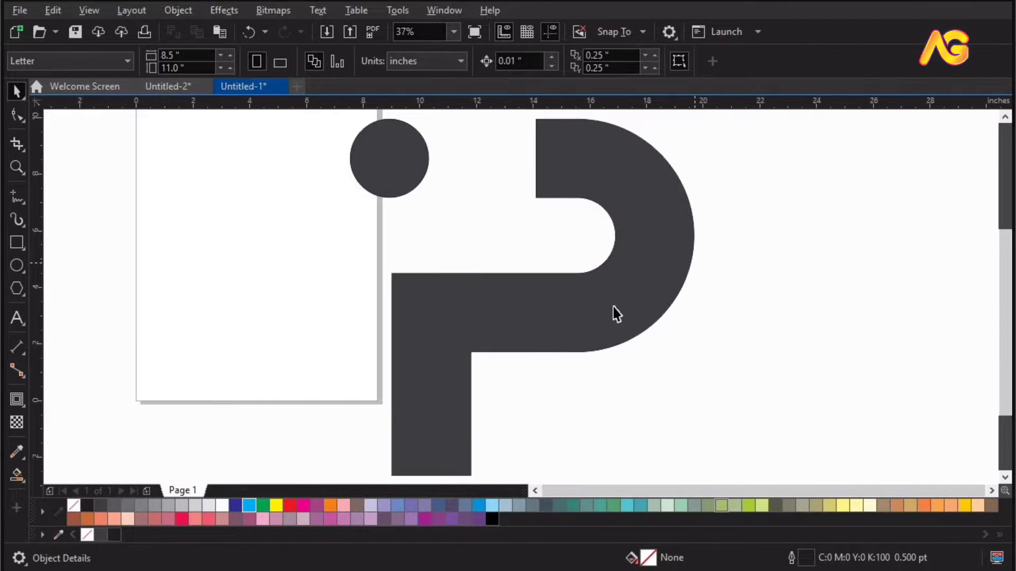
Shift all nodes of the P's stem about 0.8 inches to the right to shorten the lower arm
left_click(614, 307)
key("F10")
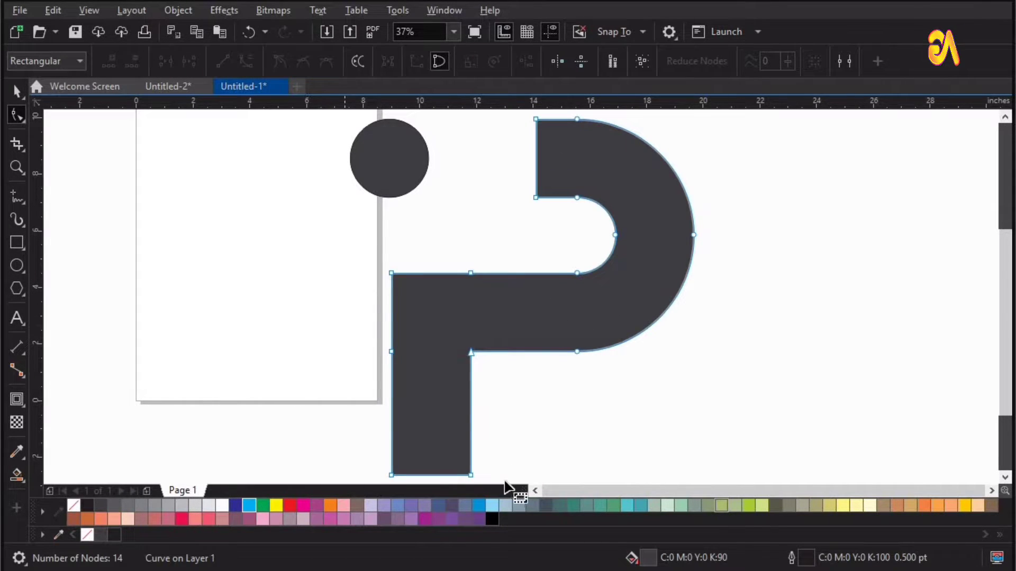
left_click_drag(503, 477, 342, 233)
scroll(471, 313, "down", 1)
left_click_drag(471, 309, 494, 309)
key("space")
left_click(650, 397)
scroll(650, 396, "up", 1)
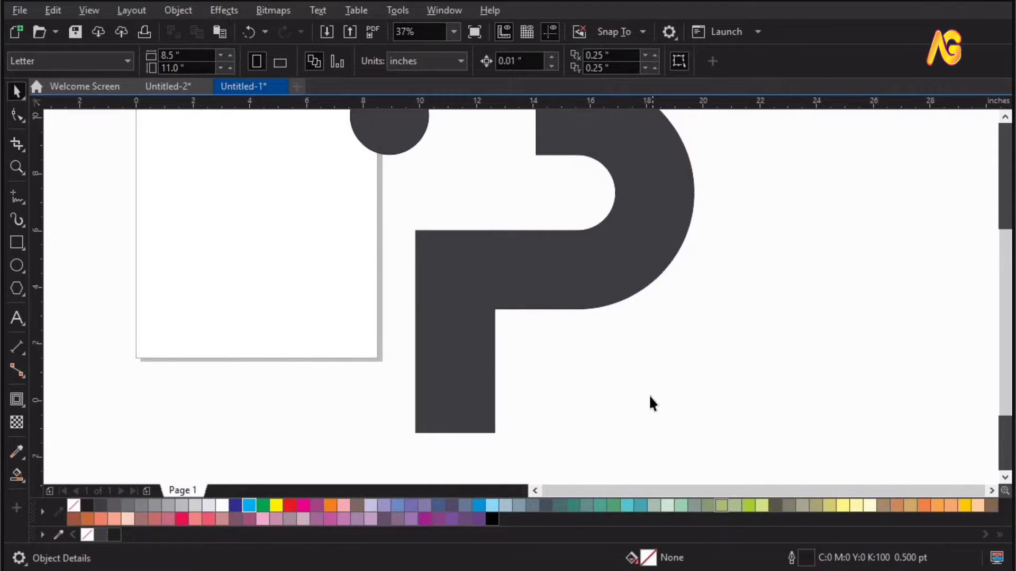
Move the P and its filled dot away from the original circle outline and delete that outline
left_click(460, 306)
left_click(404, 163, "shift")
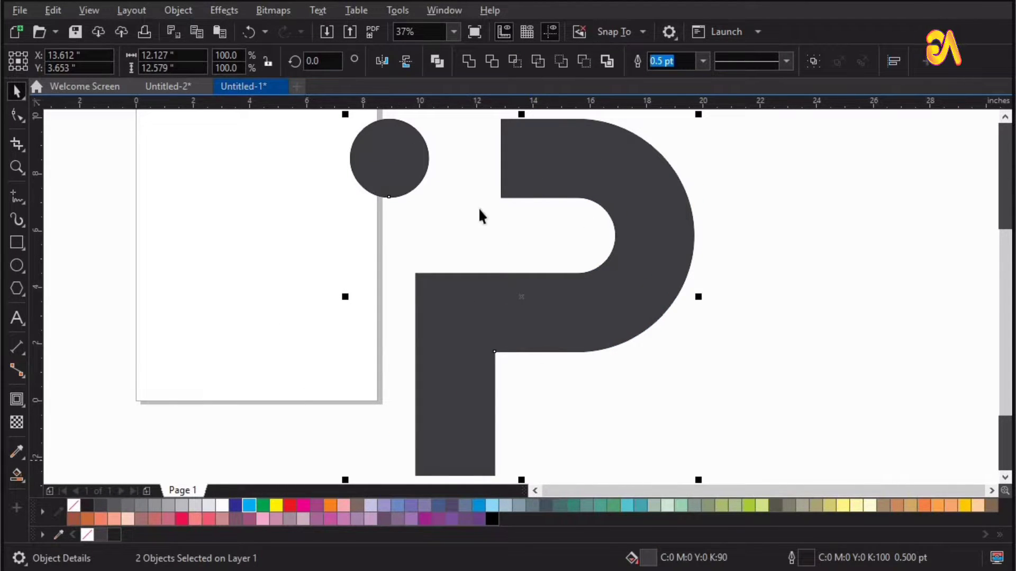
left_click_drag(593, 148, 247, 241)
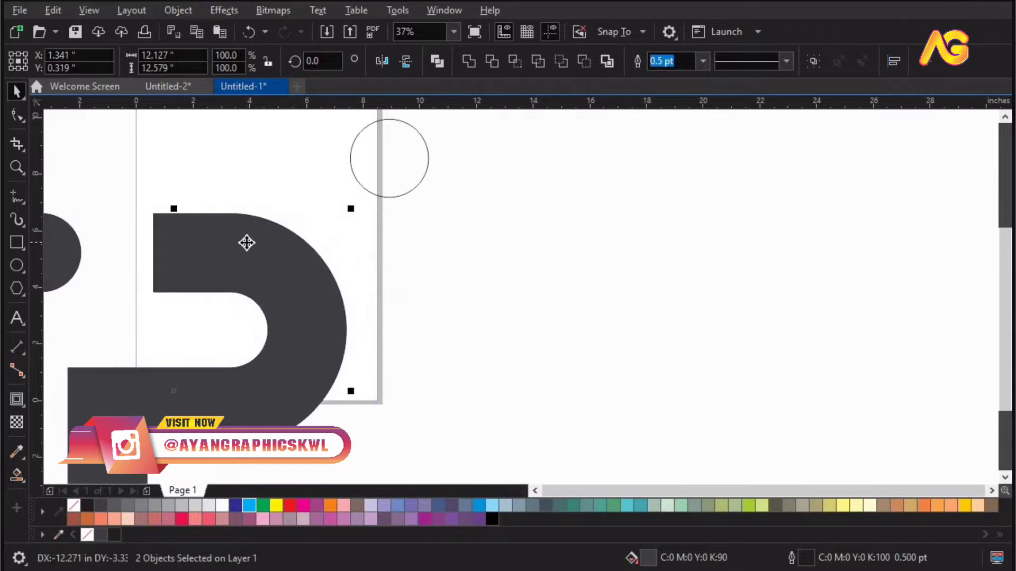
left_click(402, 199)
left_click(721, 263)
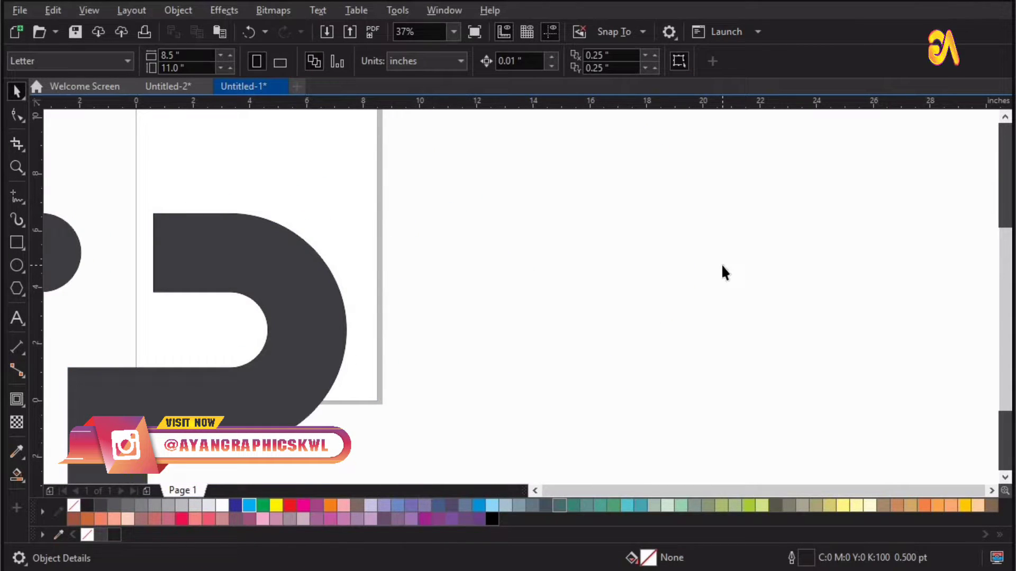
Move the P and its dot together onto the empty area to the right of the page
scroll(722, 267, "down", 2)
left_click_drag(507, 391, 609, 445)
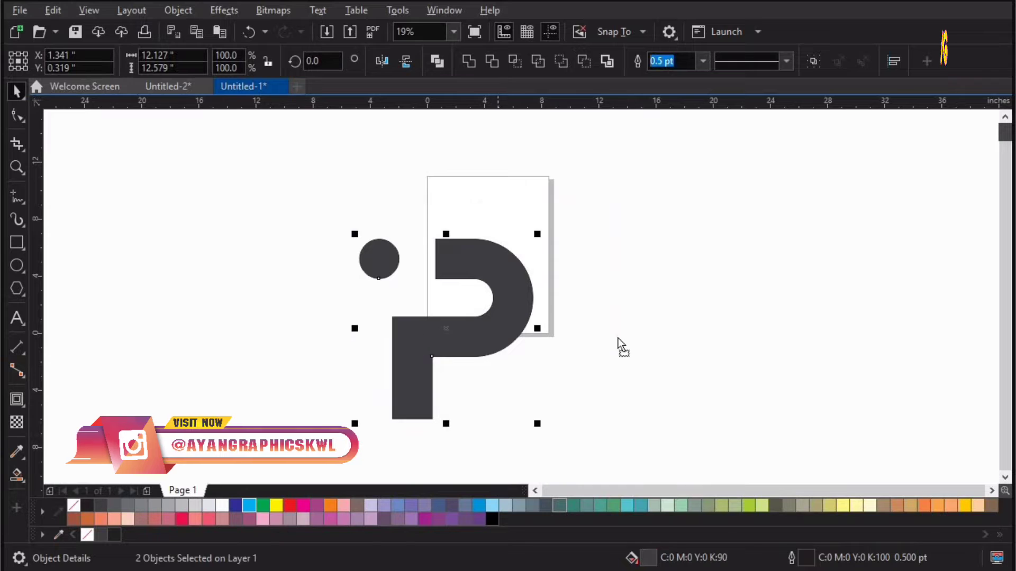
left_click_drag(476, 338, 908, 295)
left_click(552, 300)
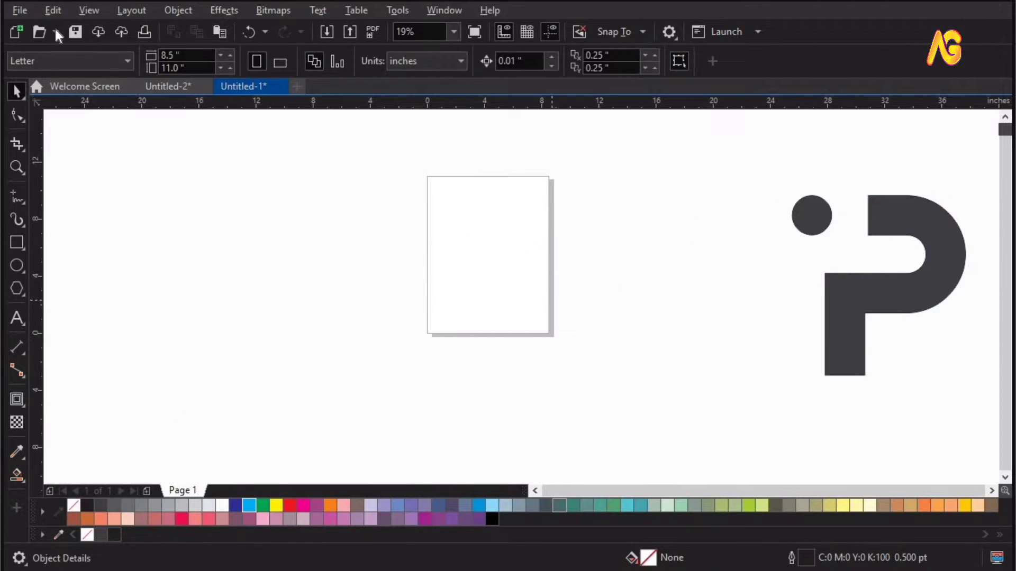
Import the 3d-rendering-pen and copy-space-yellow-tulip images from Downloads and place them large, with the tulip over the page
left_click(21, 11)
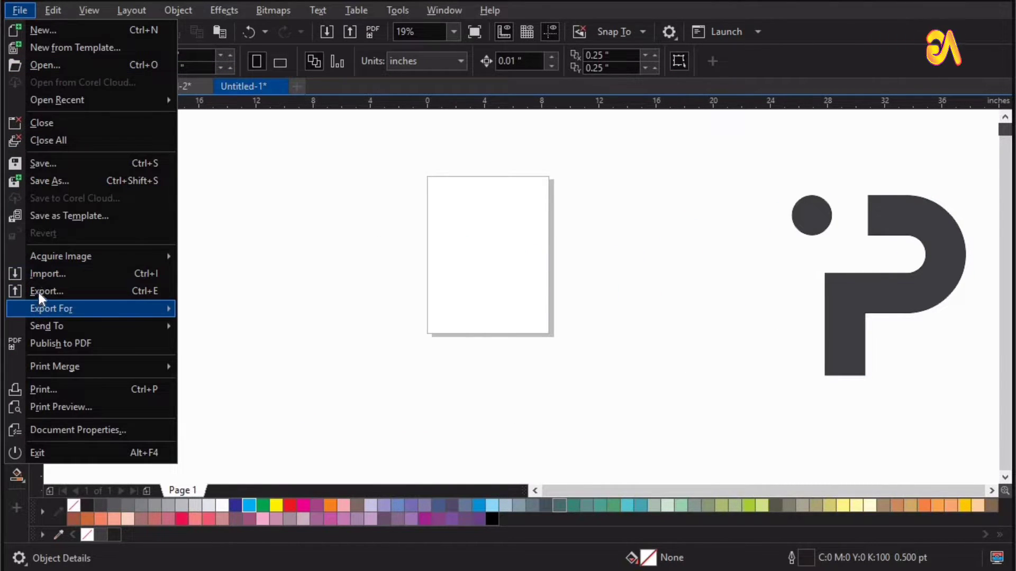
left_click(46, 274)
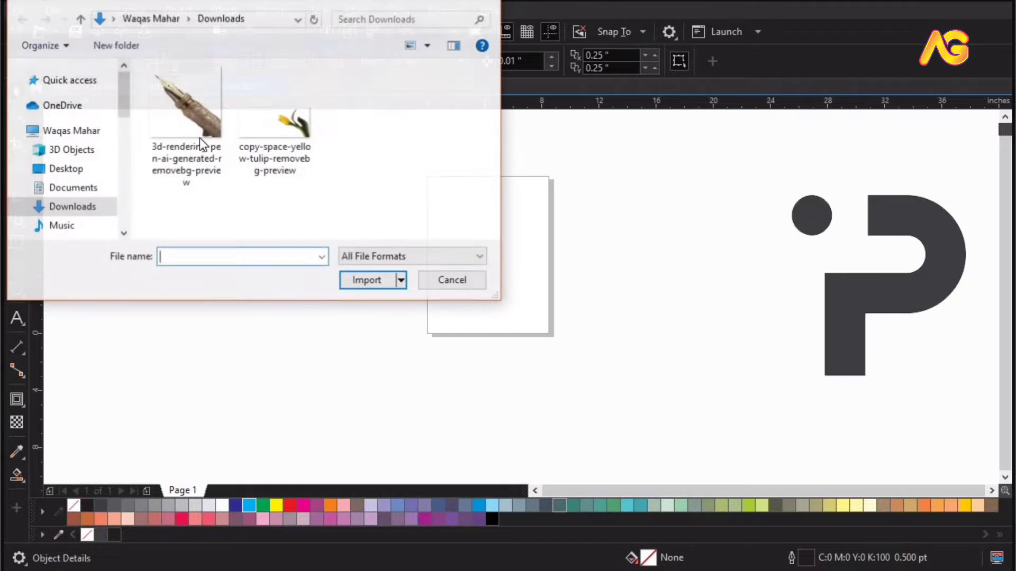
left_click(199, 138)
left_click(275, 138, "ctrl")
left_click(356, 281)
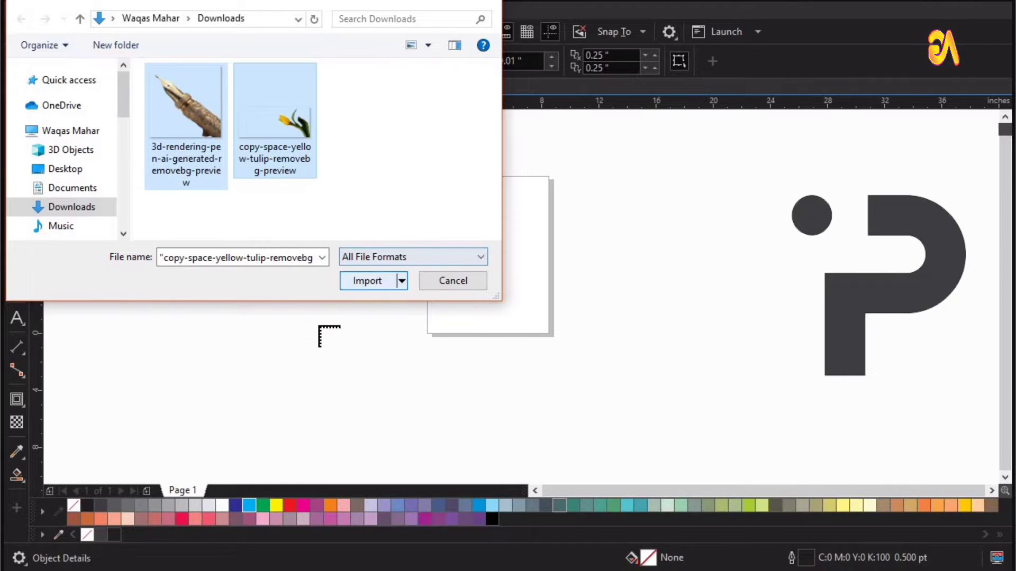
left_click_drag(104, 163, 339, 387)
left_click_drag(222, 203, 569, 444)
left_click(668, 363)
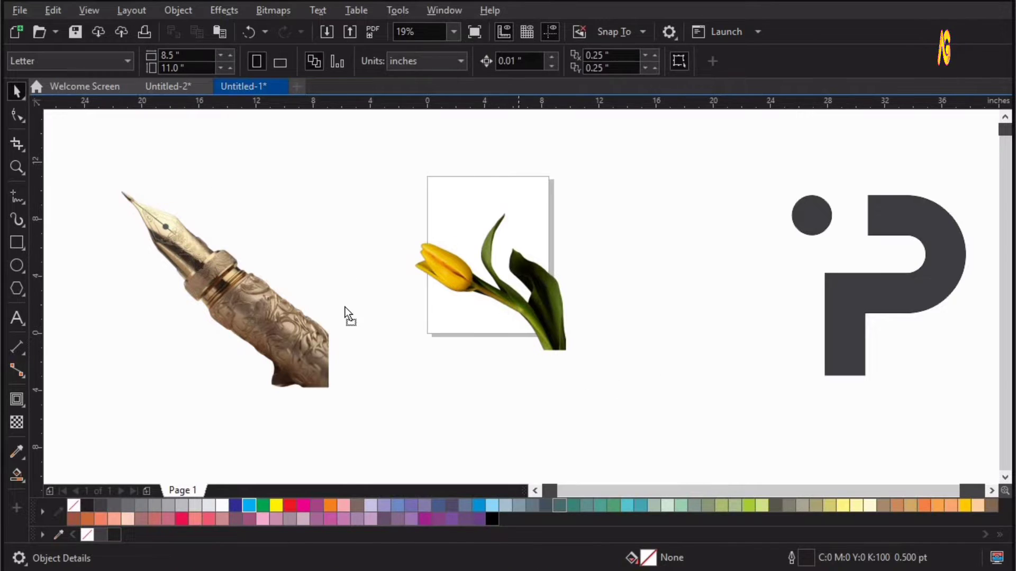
Move the tulip image off the page onto the pen image
left_click_drag(345, 307, 345, 307)
left_click(427, 223)
key("F4")
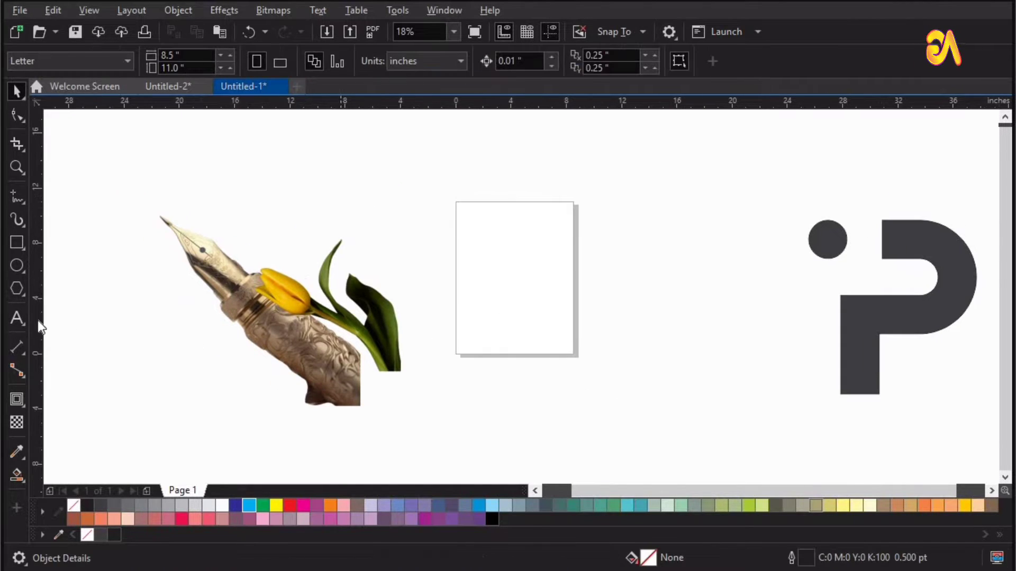
Add the letter P as artistic text beside the page and enlarge it to about 1,670 pt
left_click(17, 319)
left_click(435, 225)
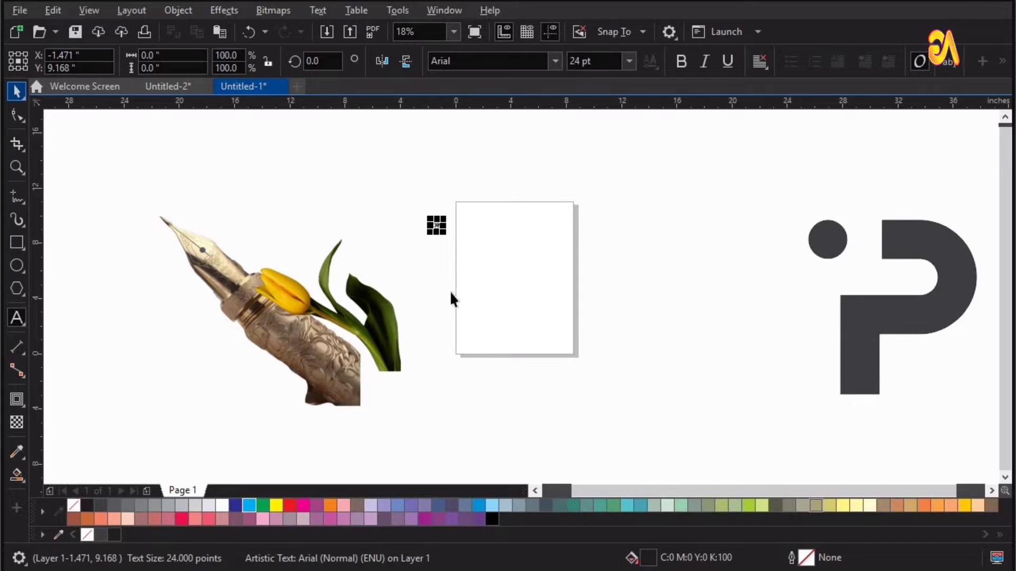
left_click_drag(659, 427, 614, 458)
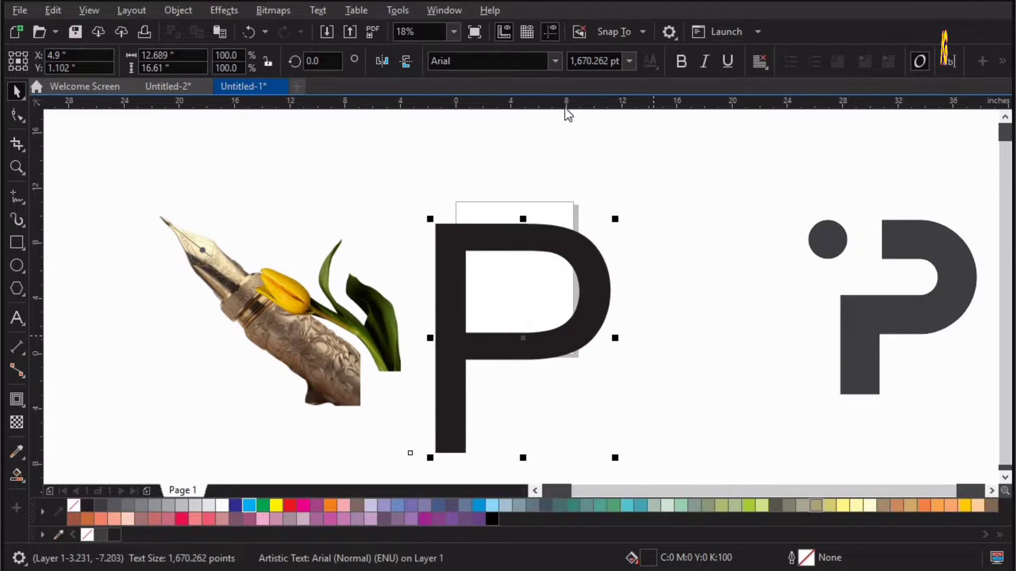
Set the text P's font to EkorsNonCommercial and put it to the right of the page in place of the drawn P
left_click(554, 62)
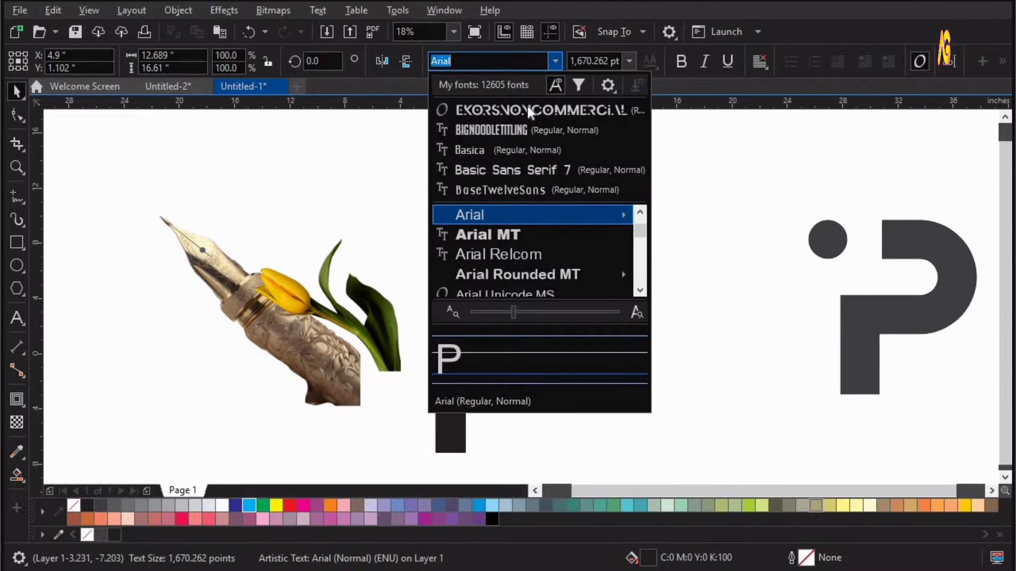
left_click(526, 106)
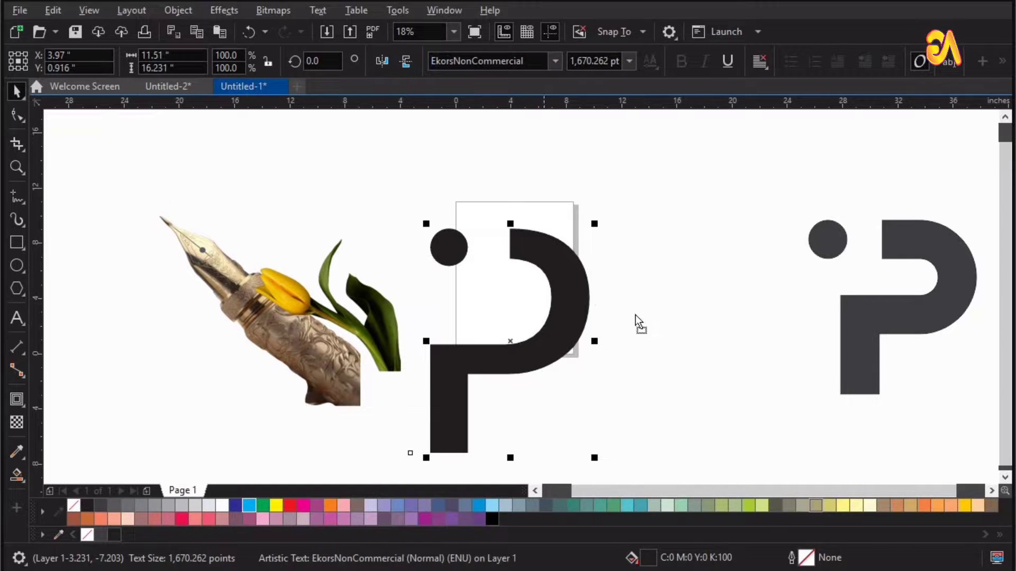
left_click_drag(753, 320, 931, 285)
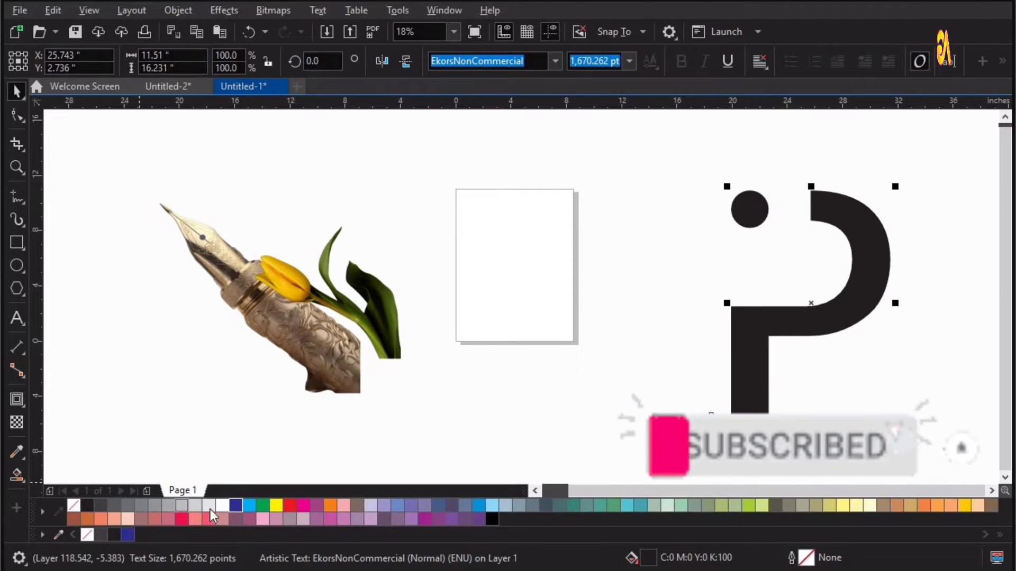
Try a 20% black fill on the letter P, and settle on red (C0 M100 Y100 K0)
left_click(236, 506)
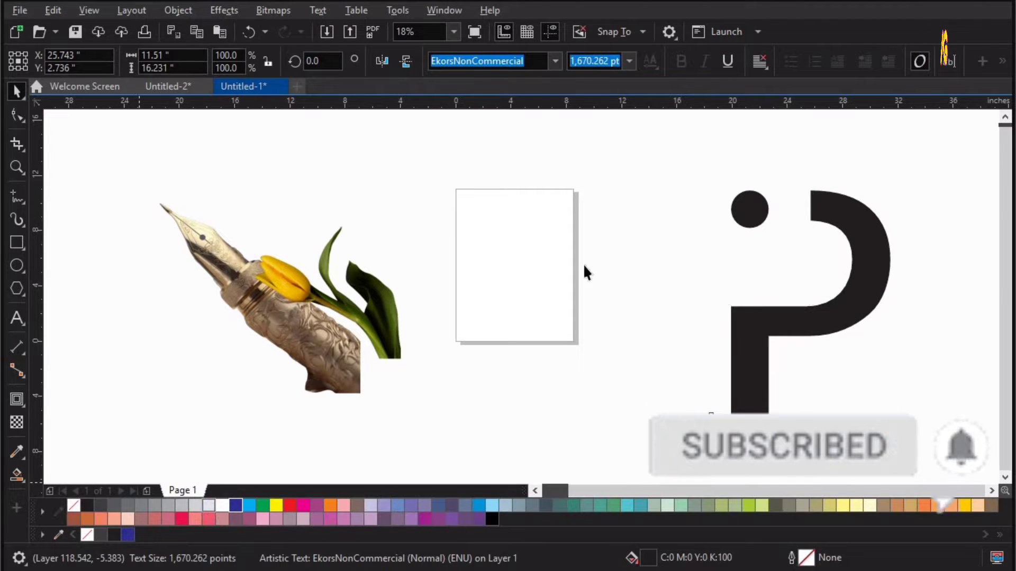
left_click(196, 506)
key("F2")
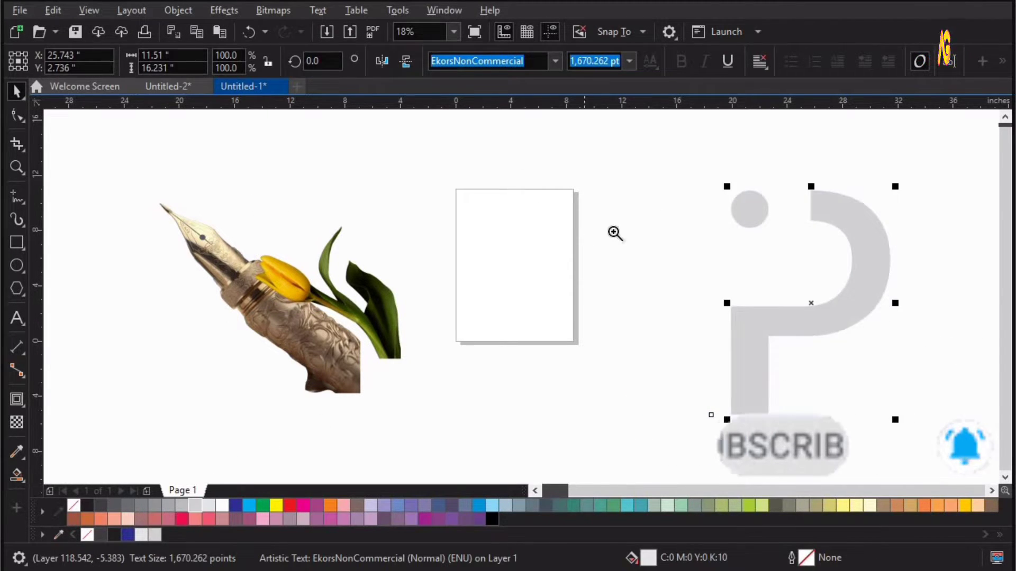
left_click_drag(526, 160, 936, 473)
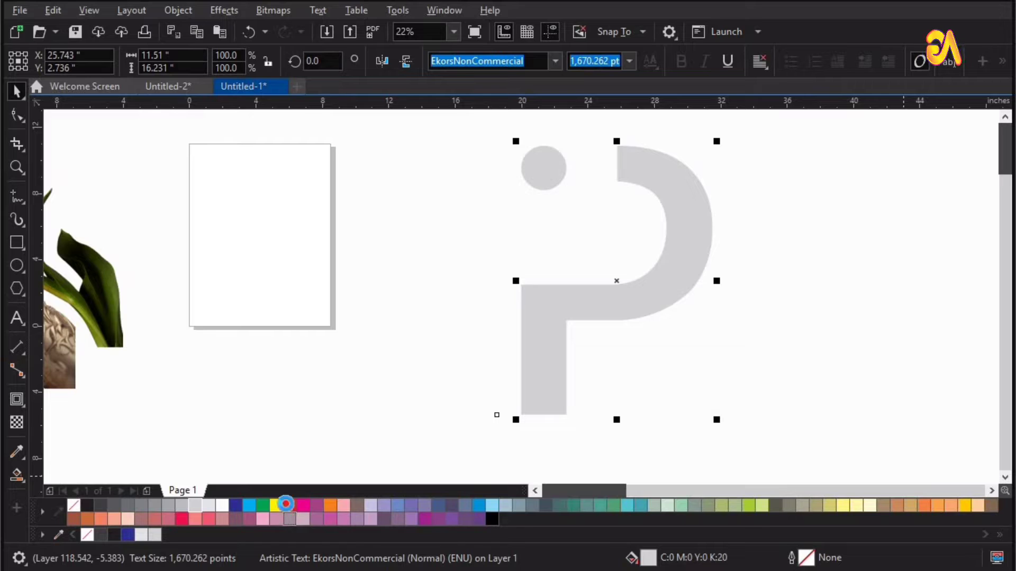
left_click(289, 506)
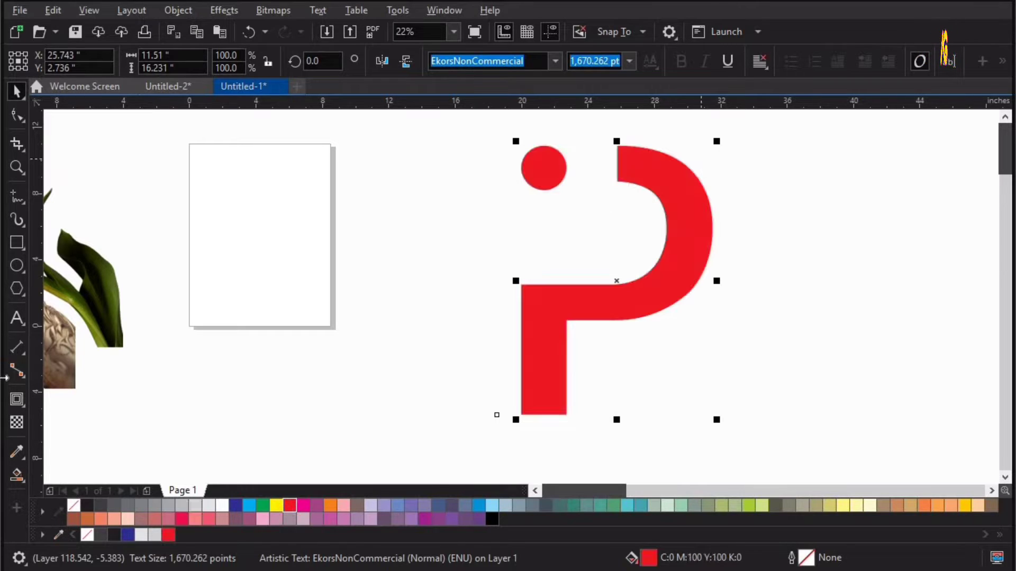
Give the red P a Multiply shadow, switch it to an inner shadow and offset it about -1.12 by 0.33 inches
left_click(24, 405)
left_click(66, 401)
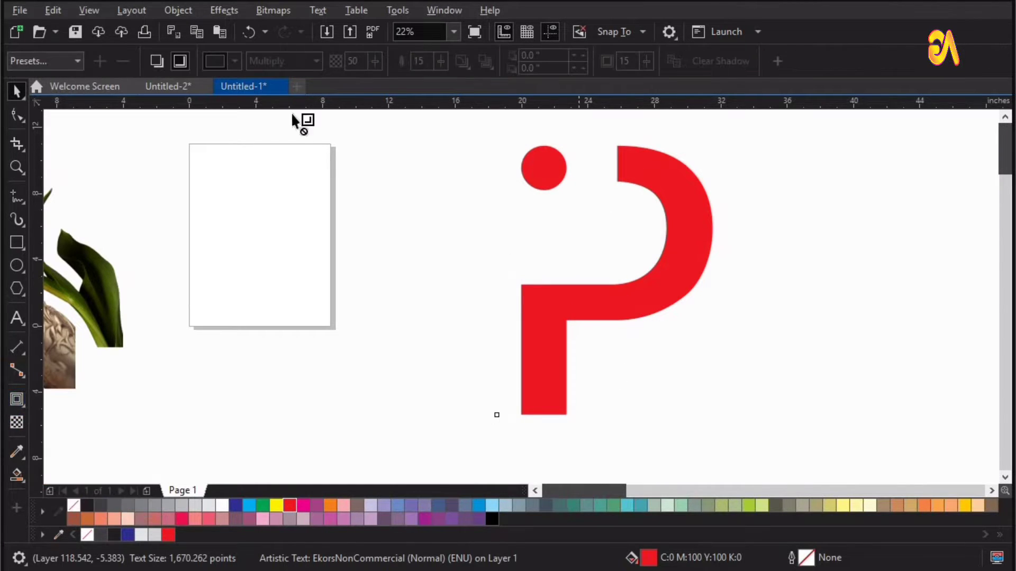
left_click(160, 66)
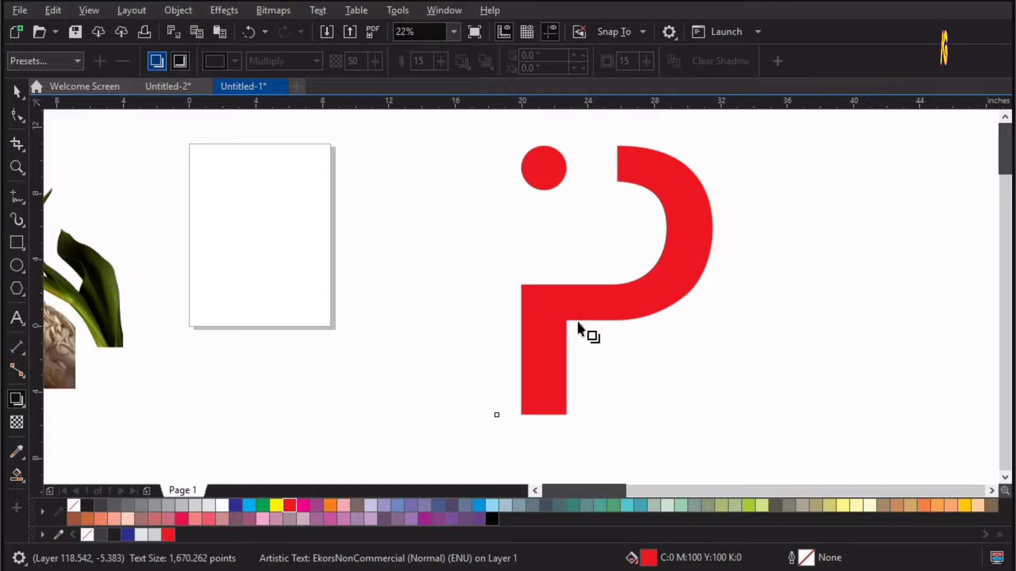
left_click_drag(712, 366, 771, 414)
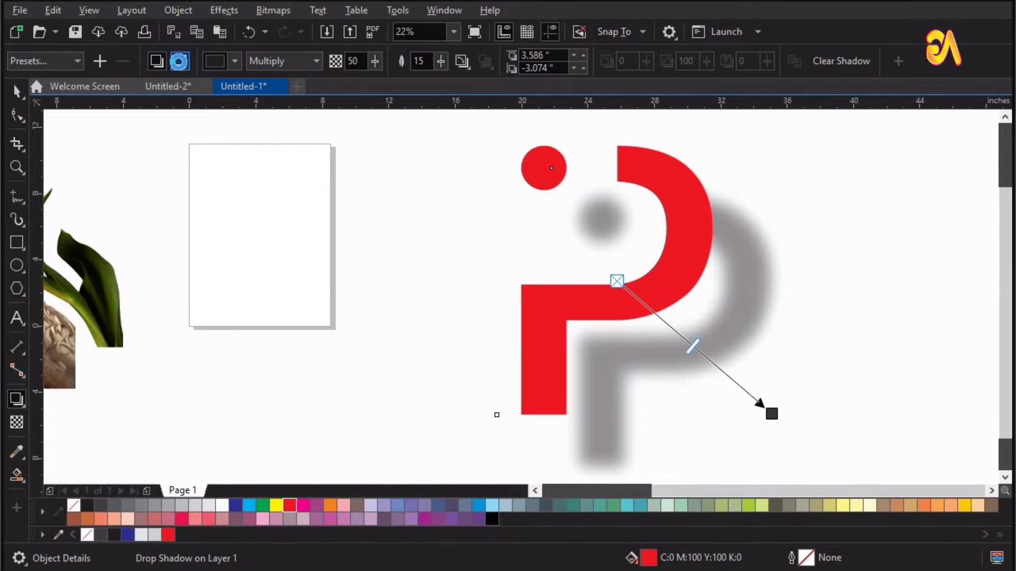
left_click(179, 62)
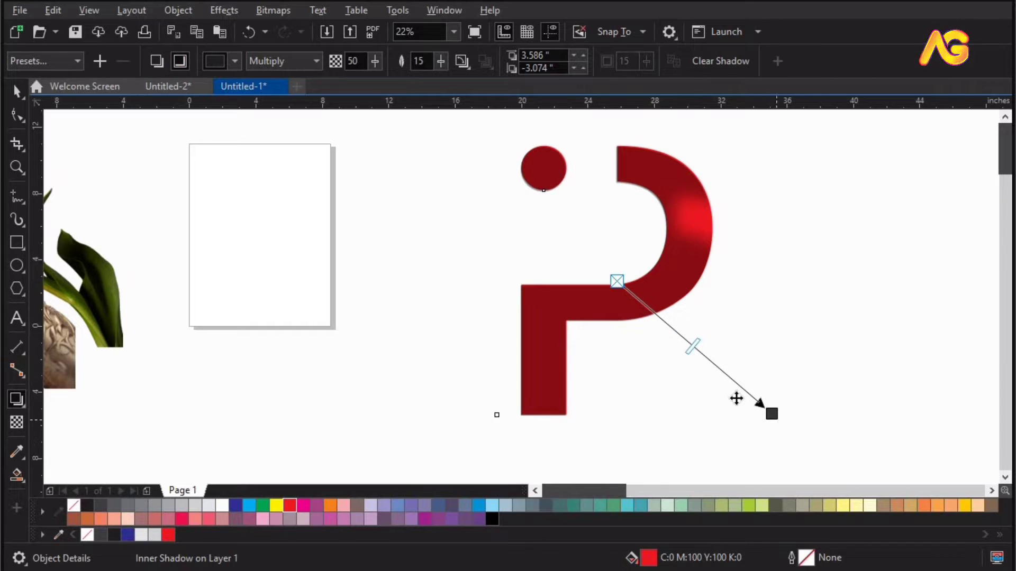
left_click_drag(736, 398, 502, 246)
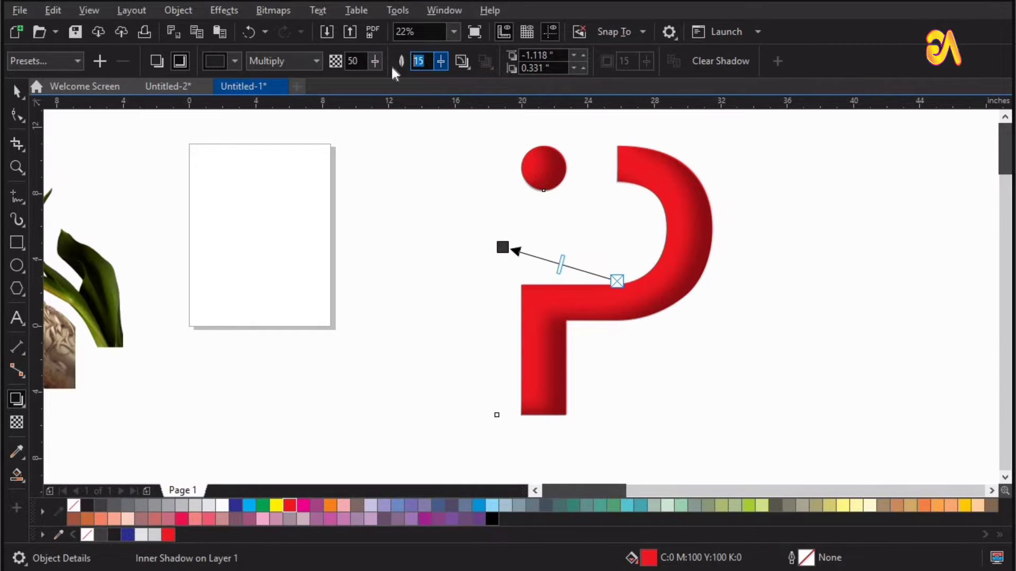
Set the inner shadow's feathering to 5 and opacity to 80, with its offset shortened to about -0.35 by 0.15 inches
type("5")
key("Return")
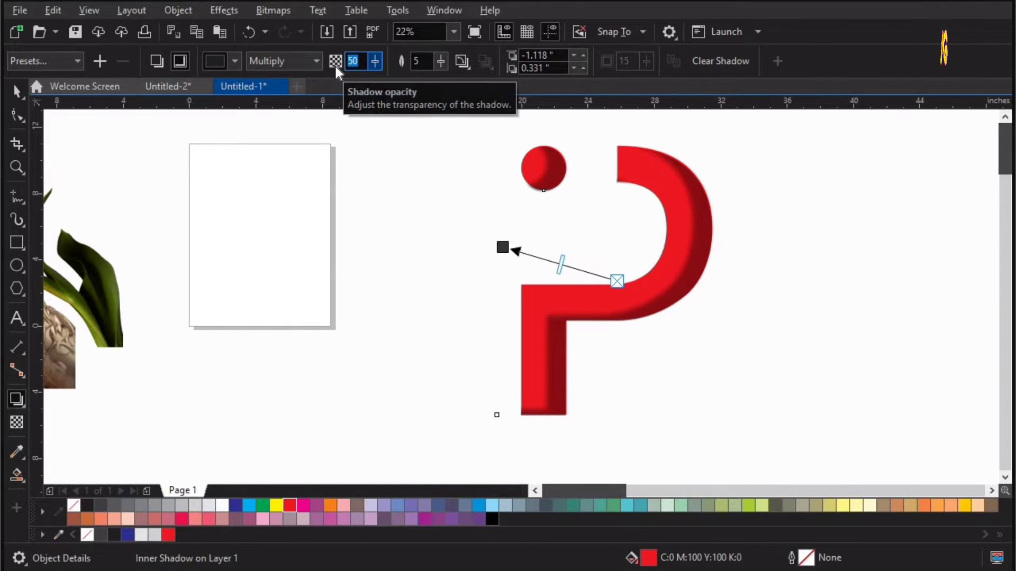
type("80")
key("Tab")
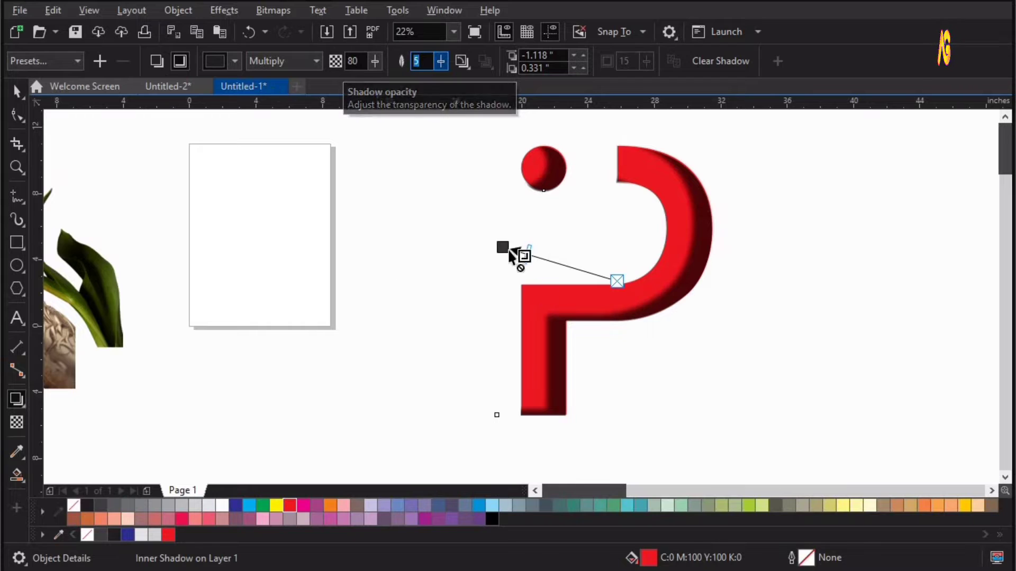
left_click_drag(508, 247, 517, 247)
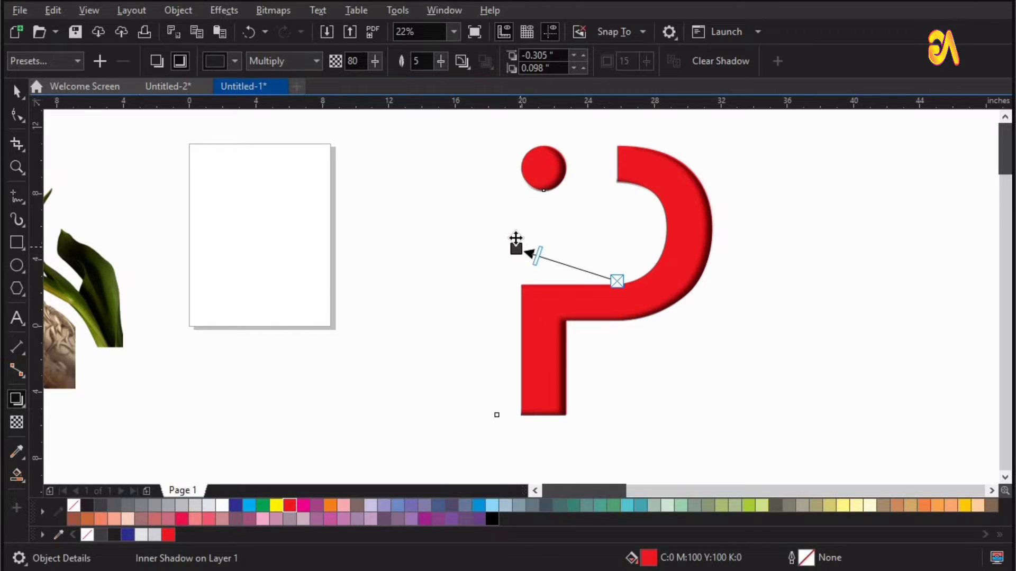
left_click_drag(516, 247, 515, 238)
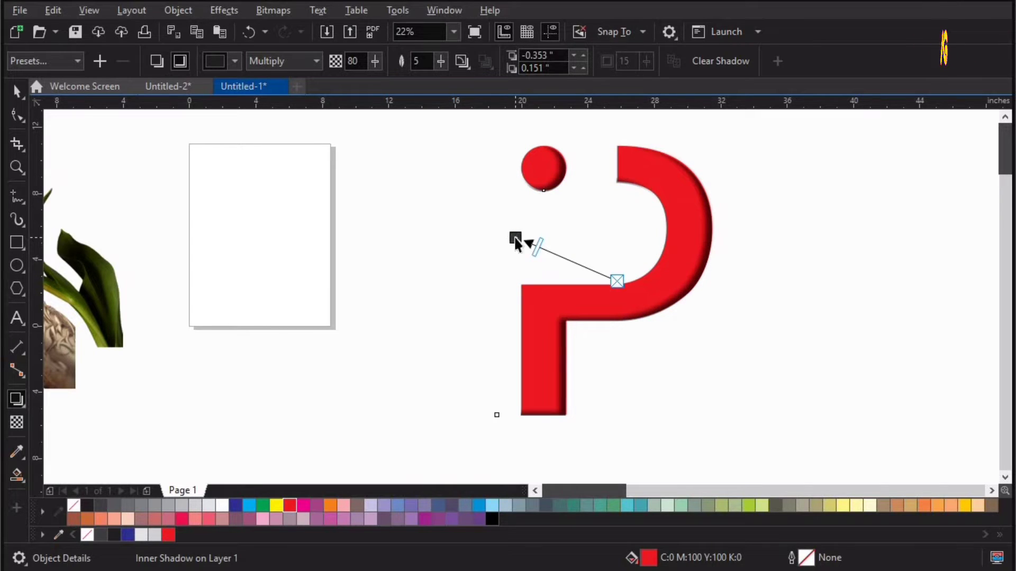
key("space")
Move the tulip image off the pen to the upper edge of the page
left_click(338, 327)
key("F4")
left_click_drag(302, 325, 585, 329)
left_click_drag(571, 217, 493, 114)
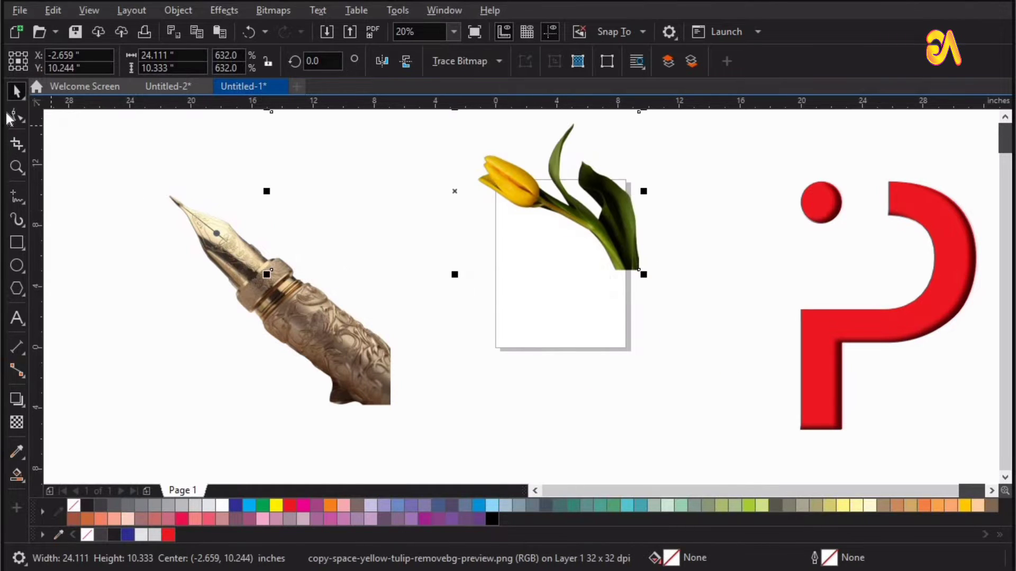
Crop the empty left part of the tulip image with the Shape tool, leaving it about 11.8 inches wide
left_click(17, 117)
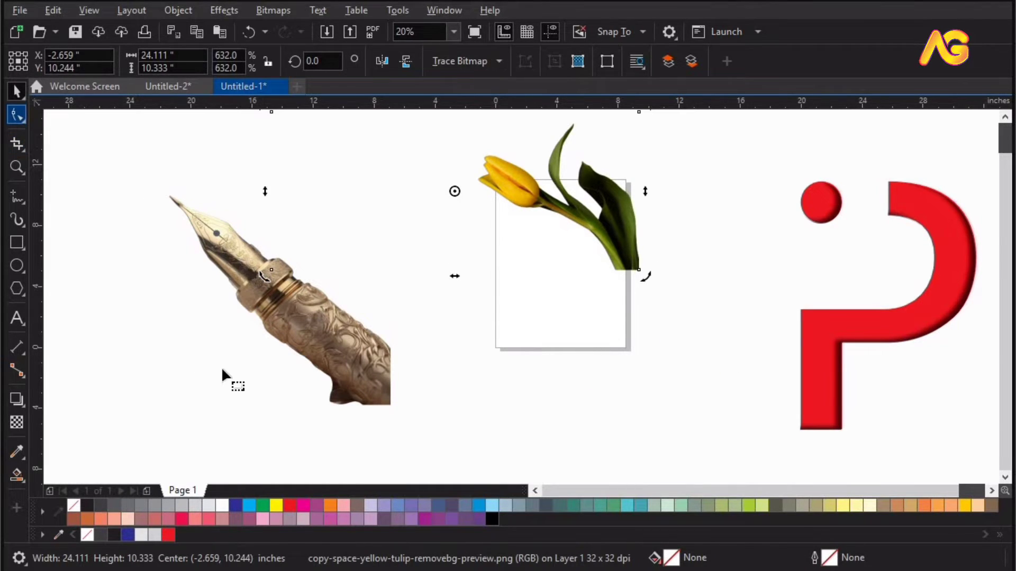
left_click_drag(223, 370, 459, 100)
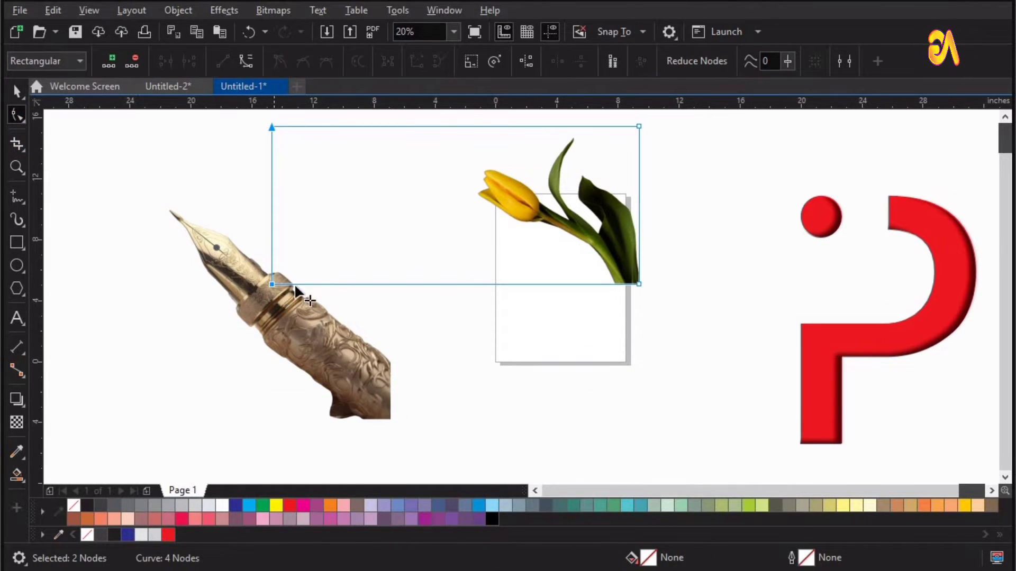
left_click_drag(294, 285, 459, 294)
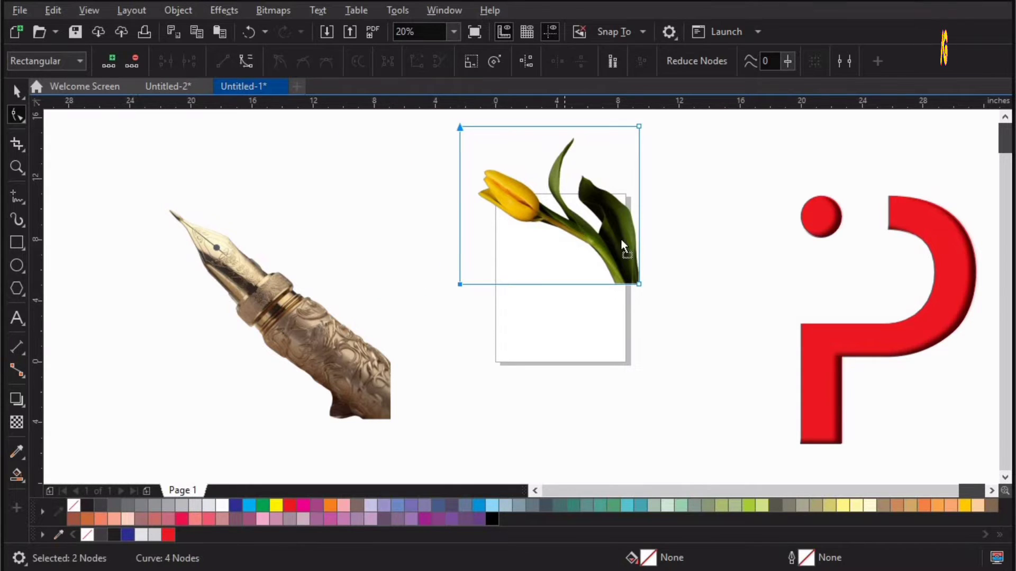
key("space")
Move the tulip image to the P's curved bowl and the pen image onto the P
left_click_drag(622, 246, 521, 226)
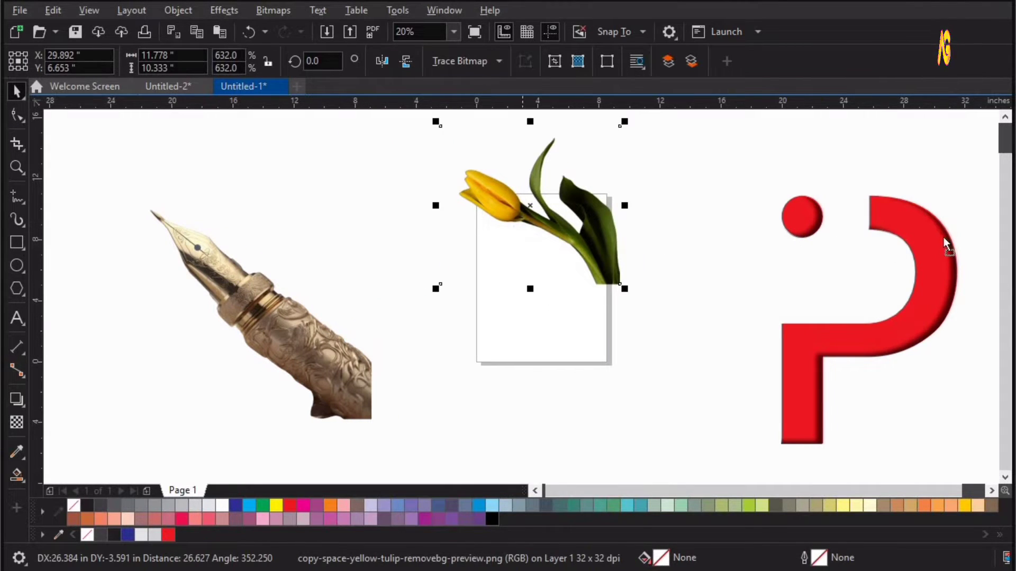
left_click_drag(944, 238, 946, 246)
left_click_drag(262, 289, 865, 326)
Bring the pen image in front of the red P
key("z")
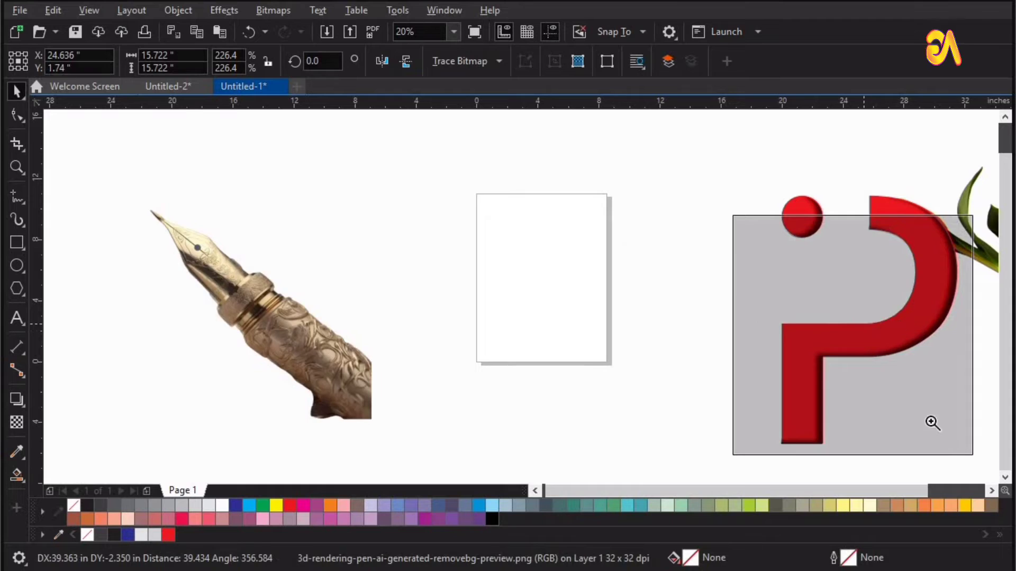
left_click_drag(595, 184, 1012, 499)
right_click(587, 343)
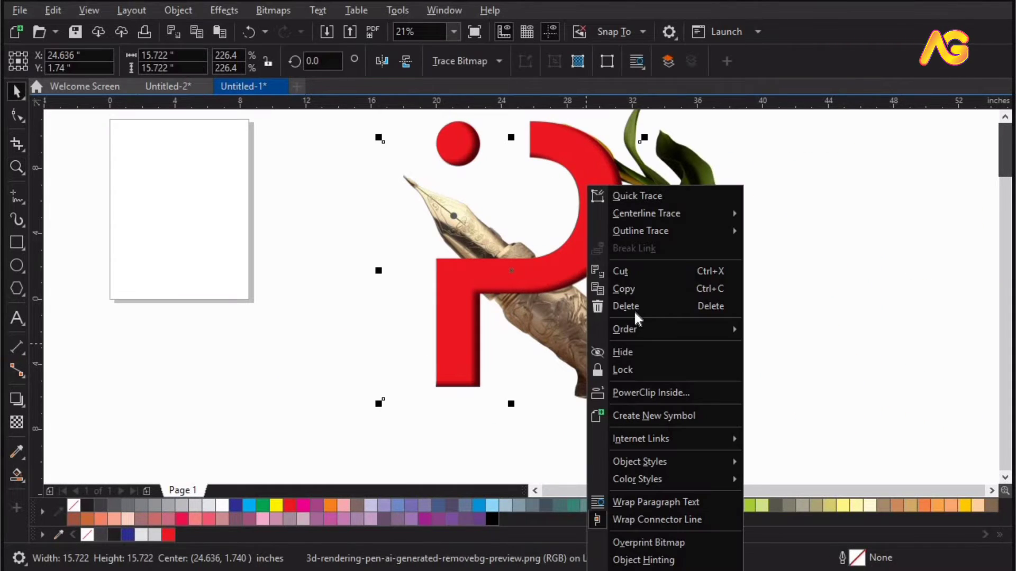
mouse_move(630, 329)
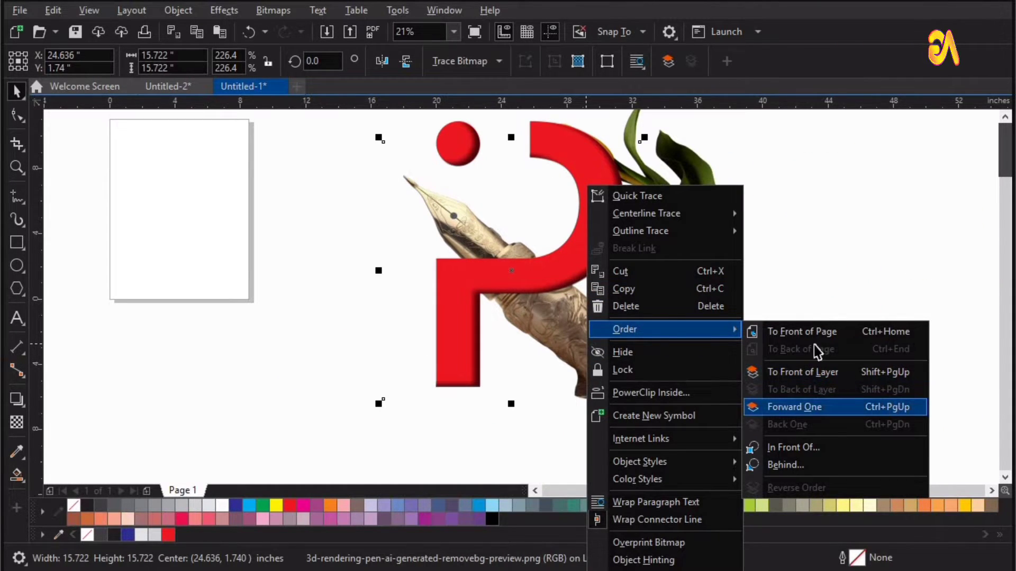
left_click(794, 407)
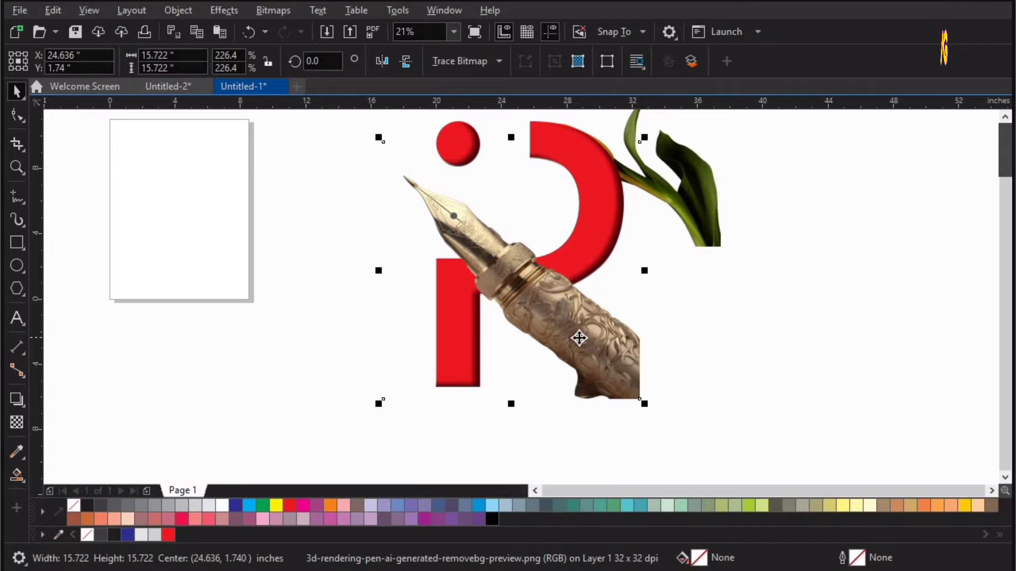
Shrink the pen image to about 7.9 inches square and place it diagonally across the P's stem corner, ready for rotation
left_click_drag(607, 347, 597, 345)
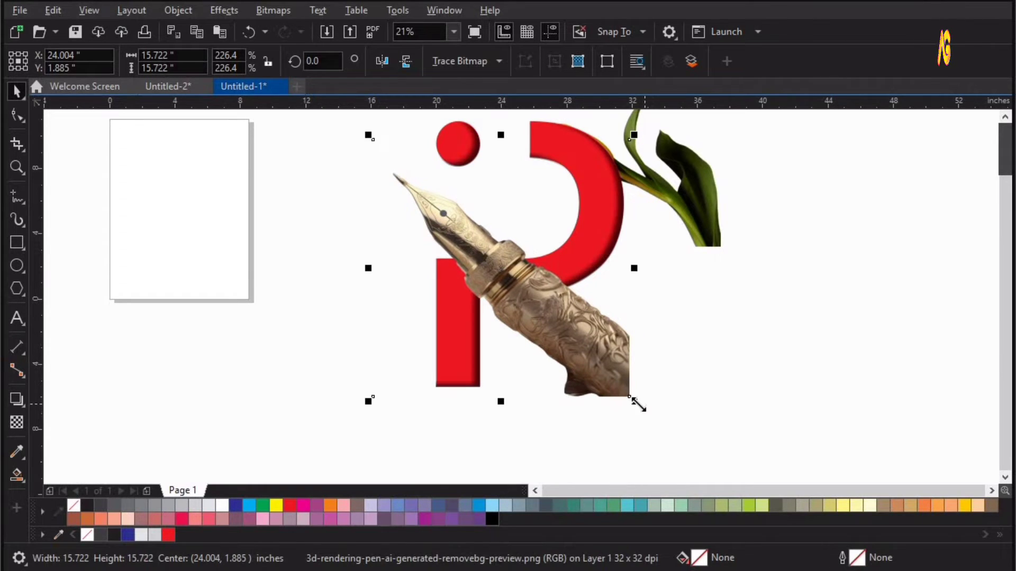
left_click_drag(637, 404, 604, 340)
key("F2")
left_click_drag(334, 432, 829, 100)
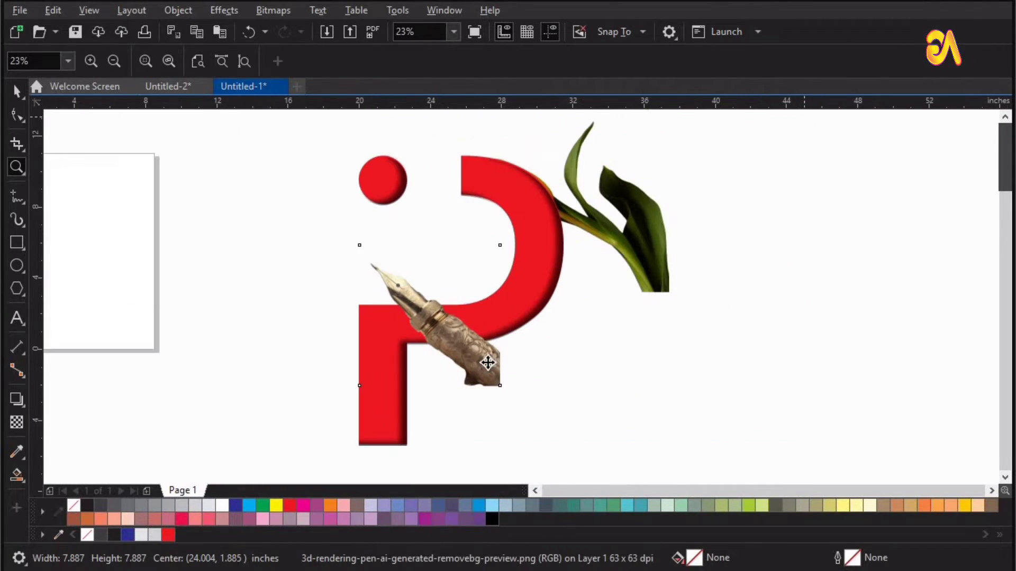
left_click_drag(477, 370, 455, 363)
left_click(456, 363)
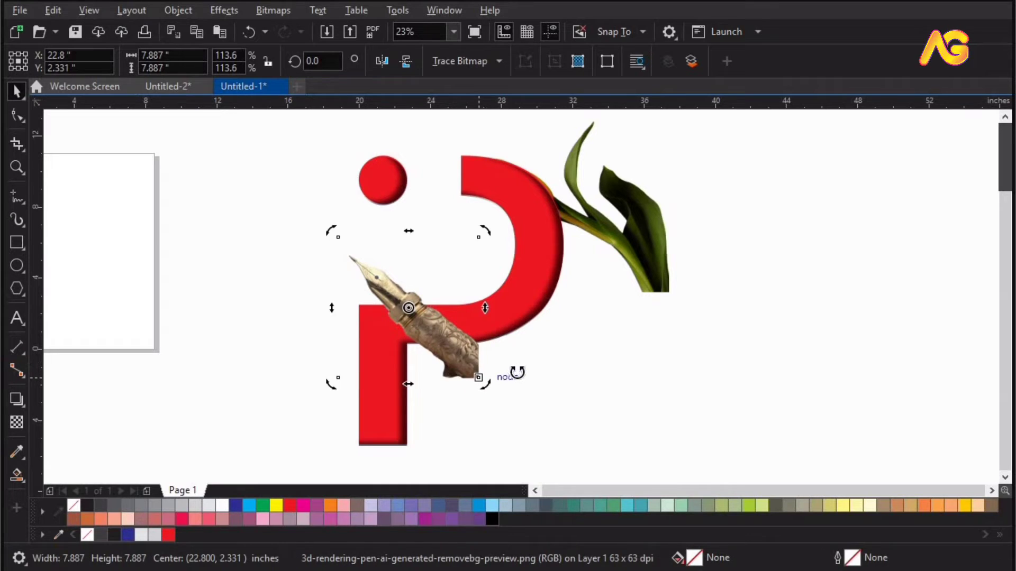
Rotate the pen image to about 14.3 degrees and enlarge it to about 12.1 inches square across the P's stem corner
left_click_drag(517, 372, 492, 379)
key("F2")
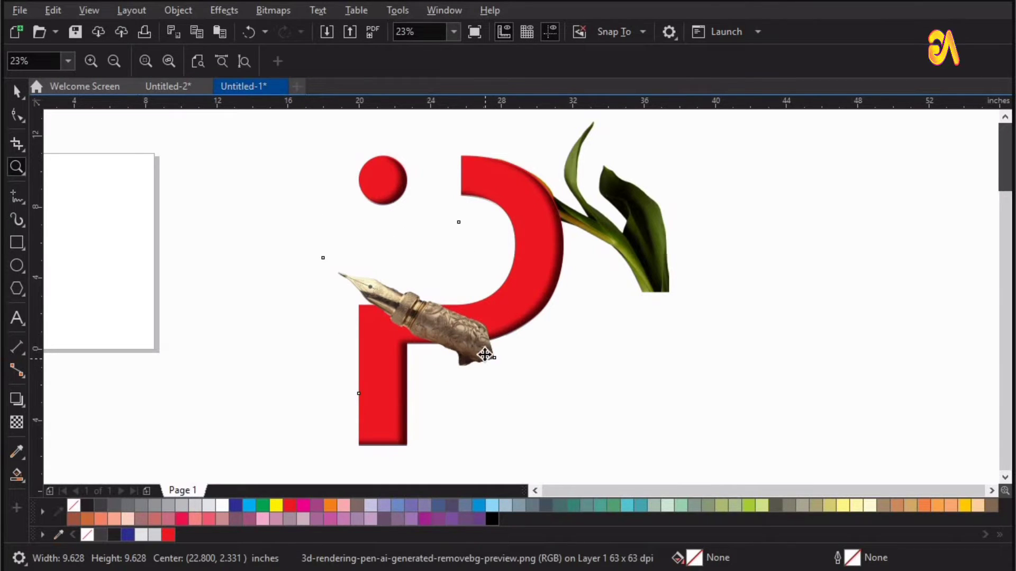
key("space")
left_click(479, 353)
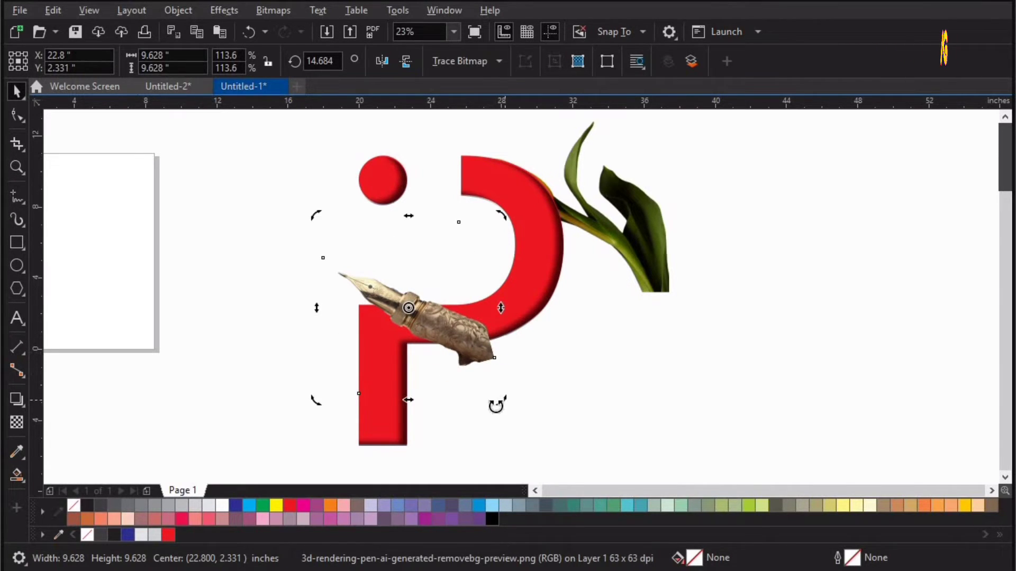
left_click_drag(496, 405, 474, 410)
left_click(455, 362)
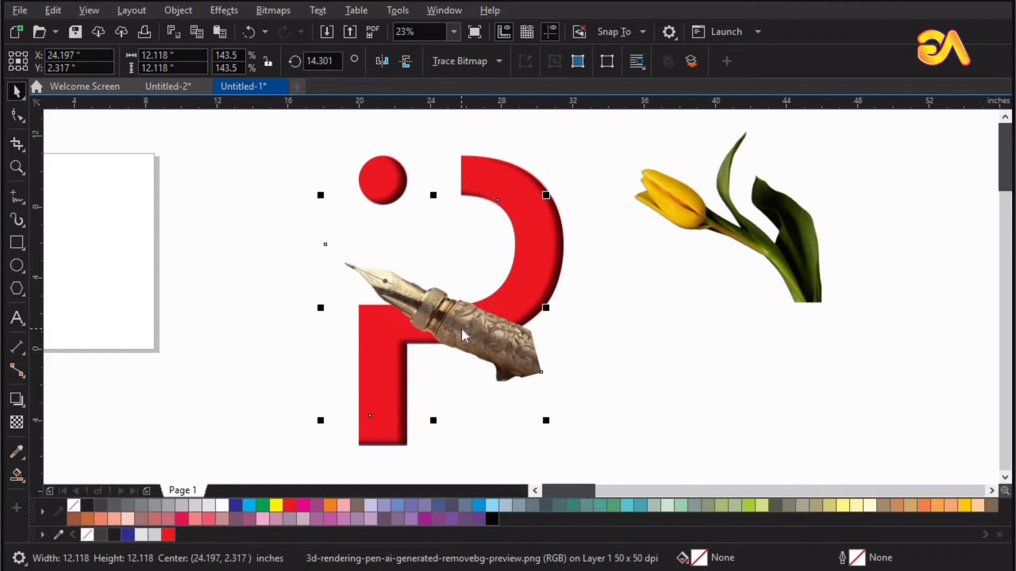
Copy the pen image and paste a duplicate of it in place
right_click(462, 329)
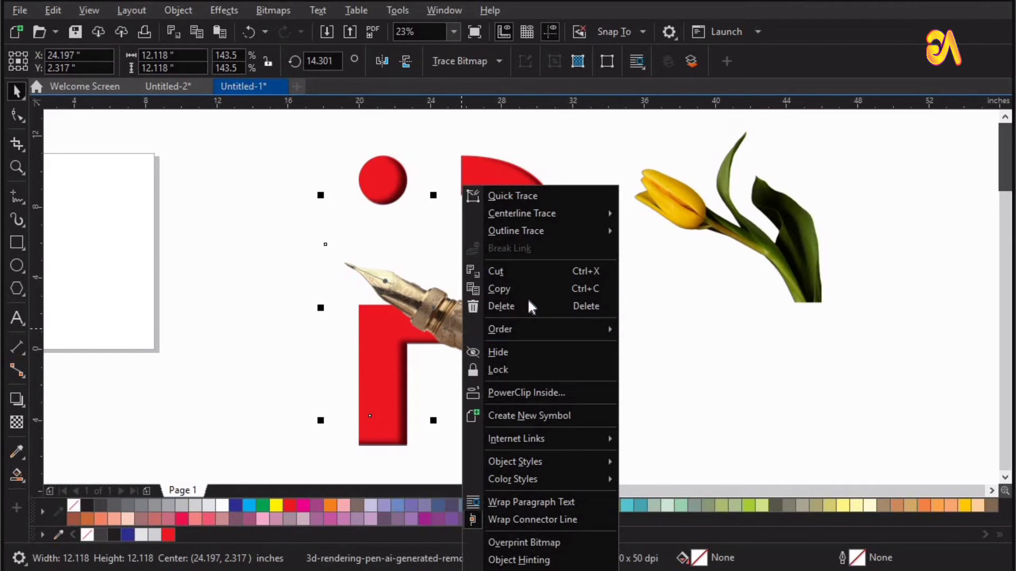
left_click(636, 278)
right_click(637, 279)
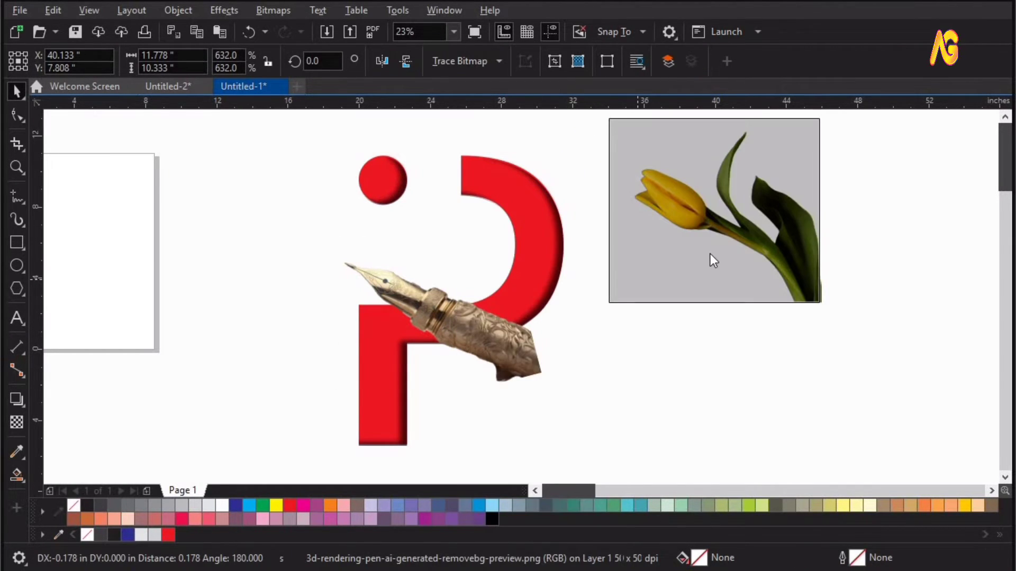
left_click(630, 355)
right_click(630, 355)
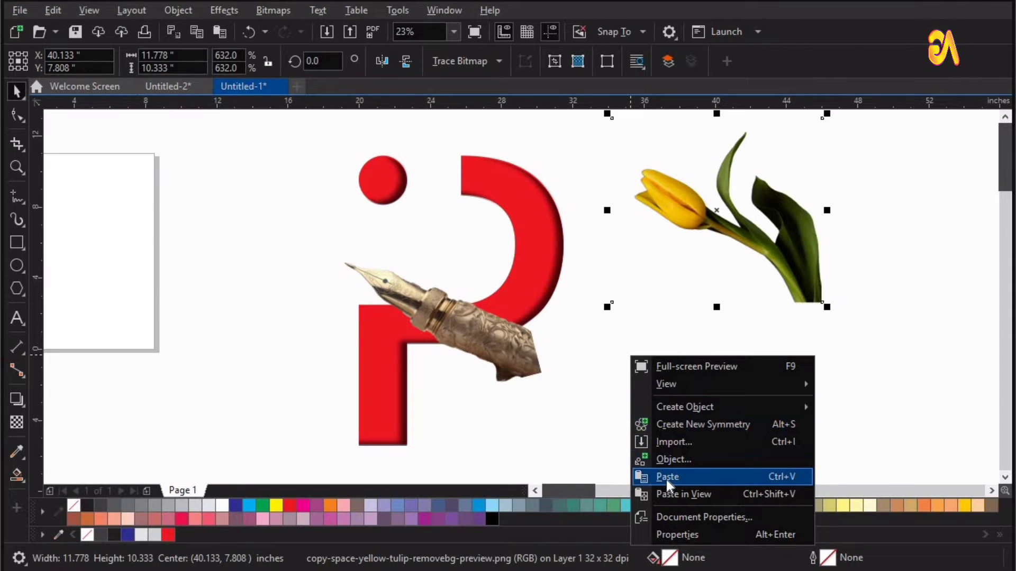
Place one copy of the pen image inside the red P as a PowerClip
left_click(509, 339)
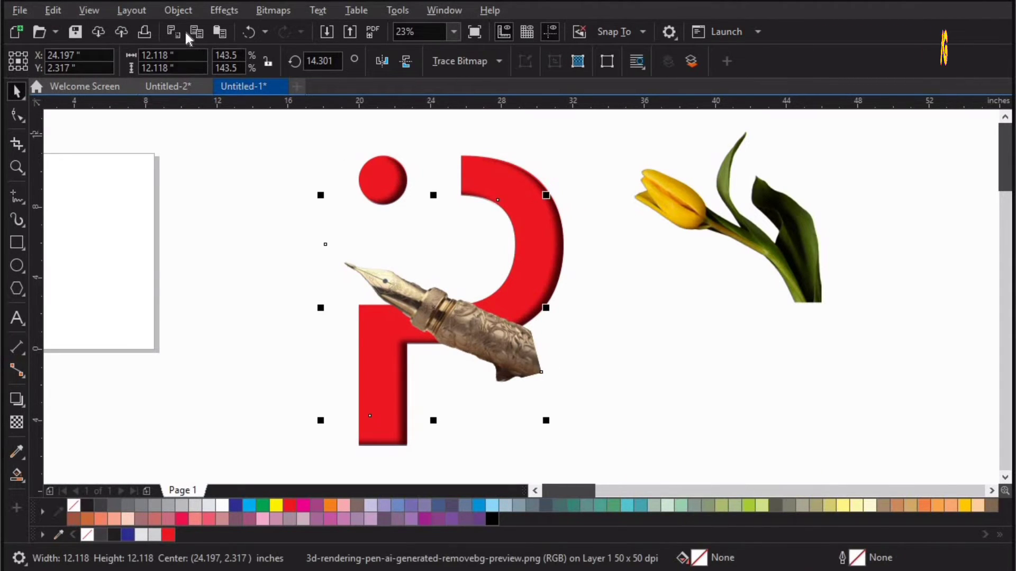
left_click(181, 10)
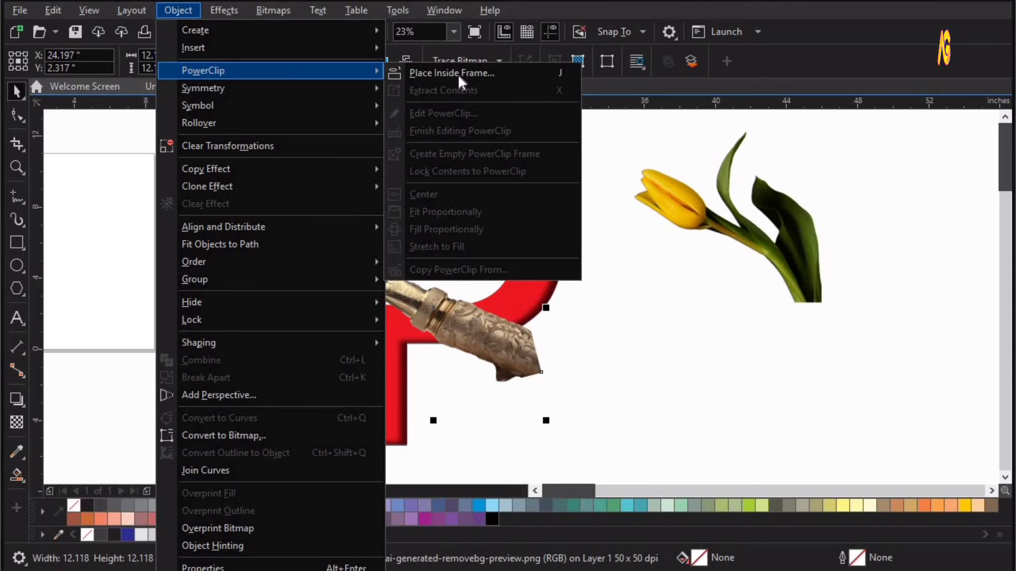
left_click(456, 74)
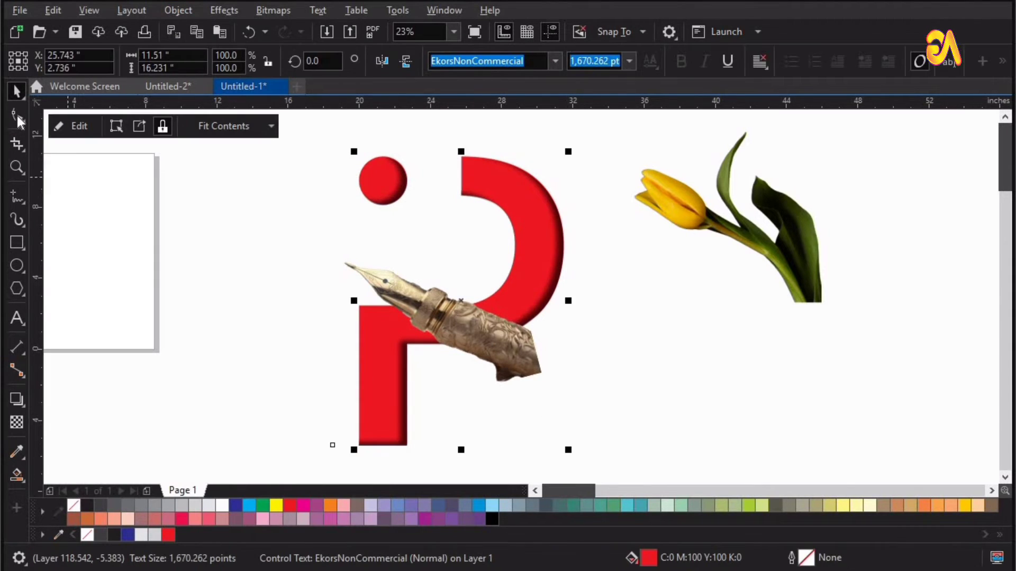
Crop the lower side of the front pen copy with the Shape tool so its body ends within the P's outline
left_click(531, 345)
left_click_drag(539, 371, 476, 333)
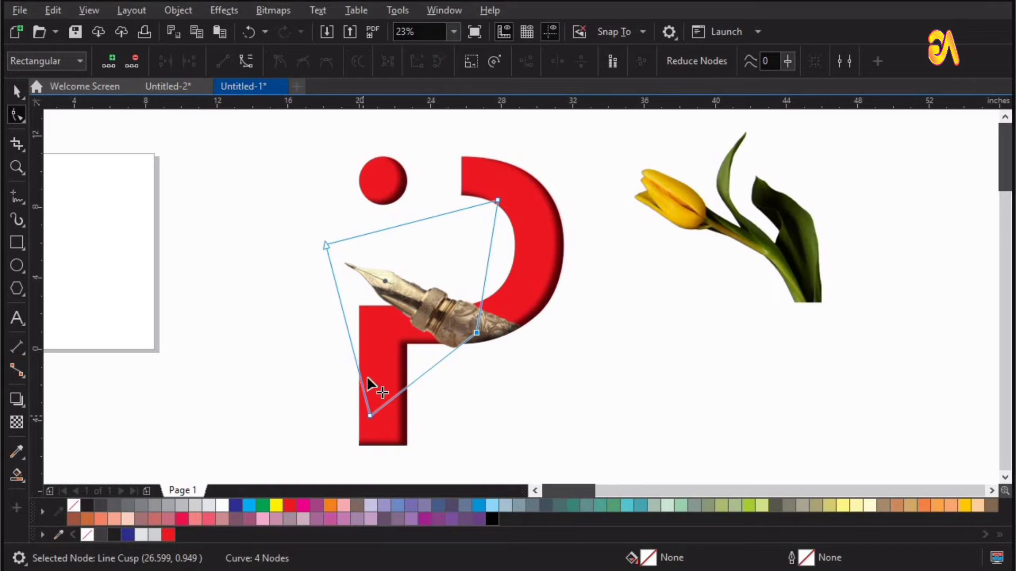
left_click_drag(369, 414, 361, 328)
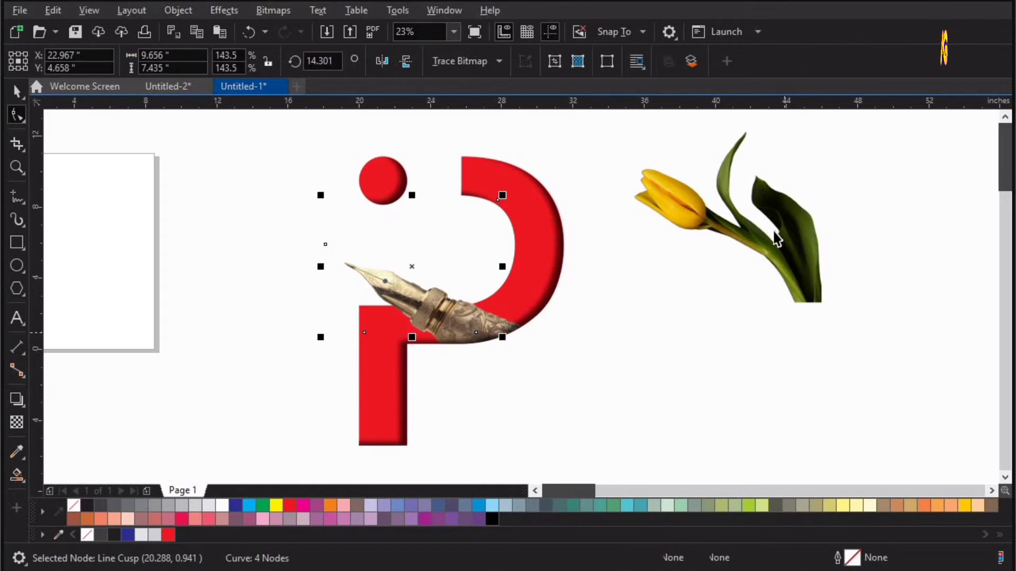
Move the tulip image onto the P's curved bowl and bring it to the front
key("space")
left_click(652, 242)
left_click_drag(766, 235, 637, 248)
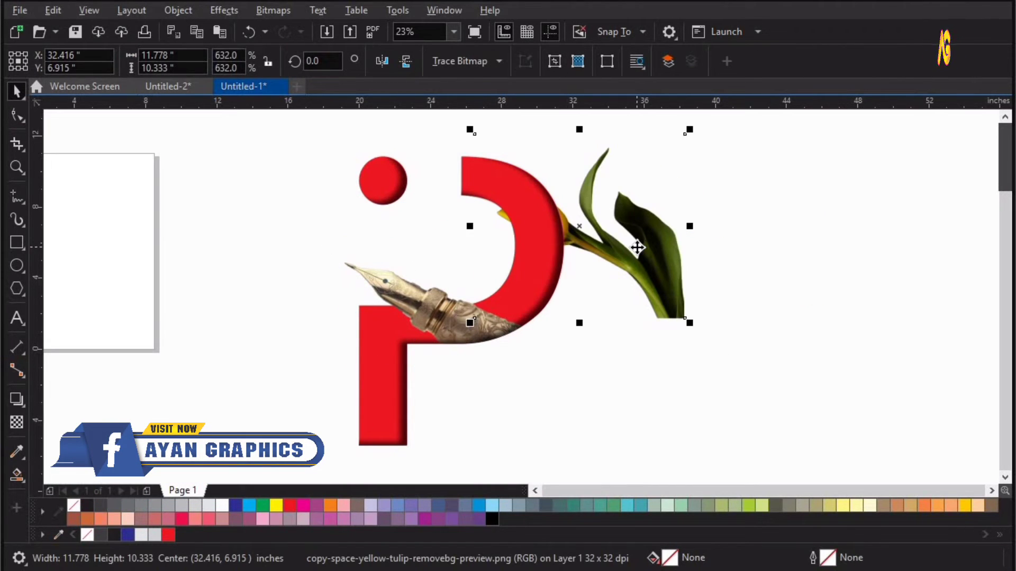
key("shift+Page_Up")
Shrink the tulip image and position its flower on the upper bend of the P's bowl
key("F2")
left_click_drag(277, 406, 906, 138)
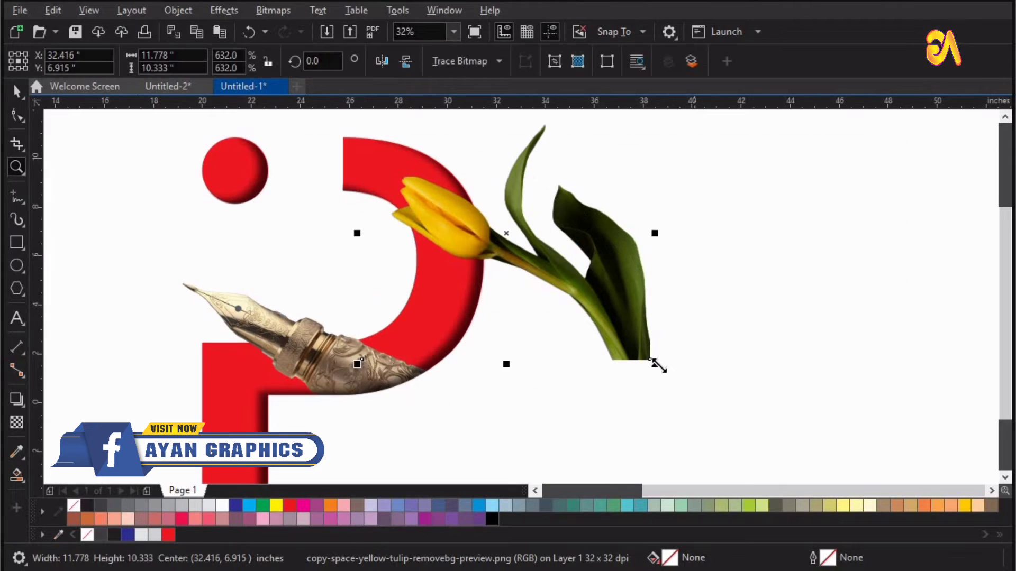
left_click_drag(654, 364, 581, 300)
key("F2")
left_click_drag(186, 442, 749, 85)
left_click_drag(605, 308, 549, 271)
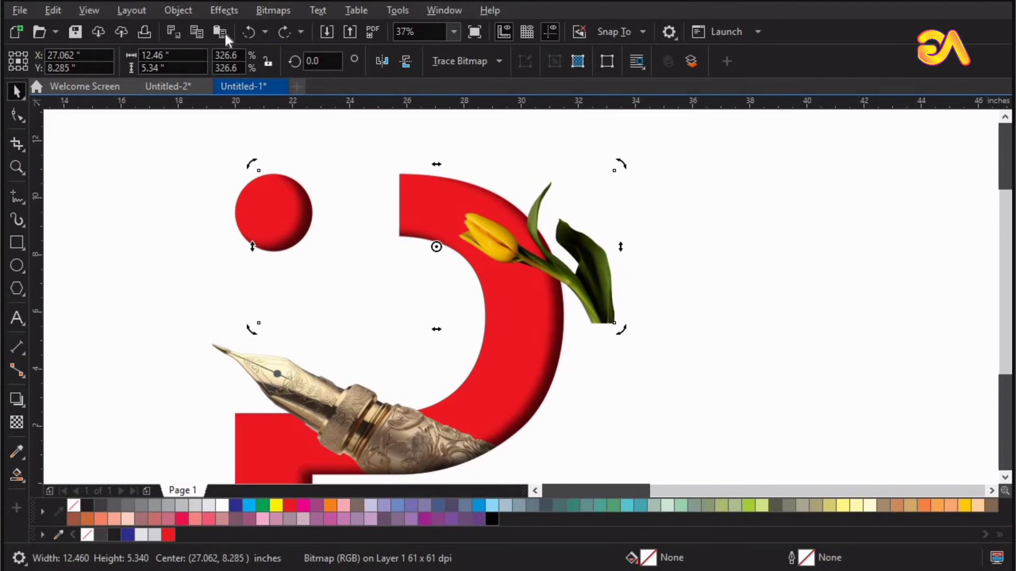
Apply a Gaussian Blur with a 4.3-pixel radius to the tulip bitmap
left_click(224, 10)
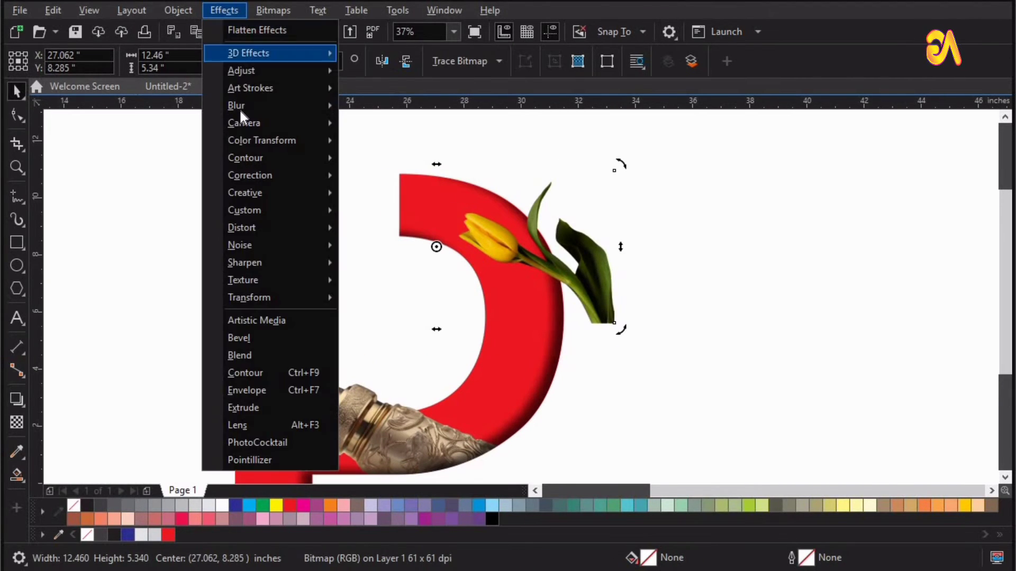
mouse_move(239, 104)
left_click(439, 141)
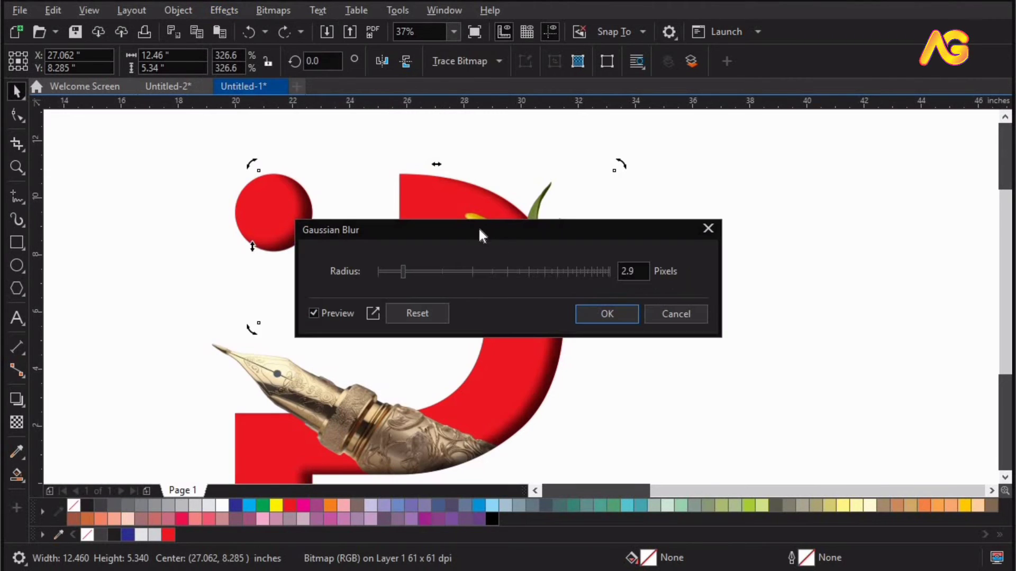
left_click_drag(478, 233, 536, 355)
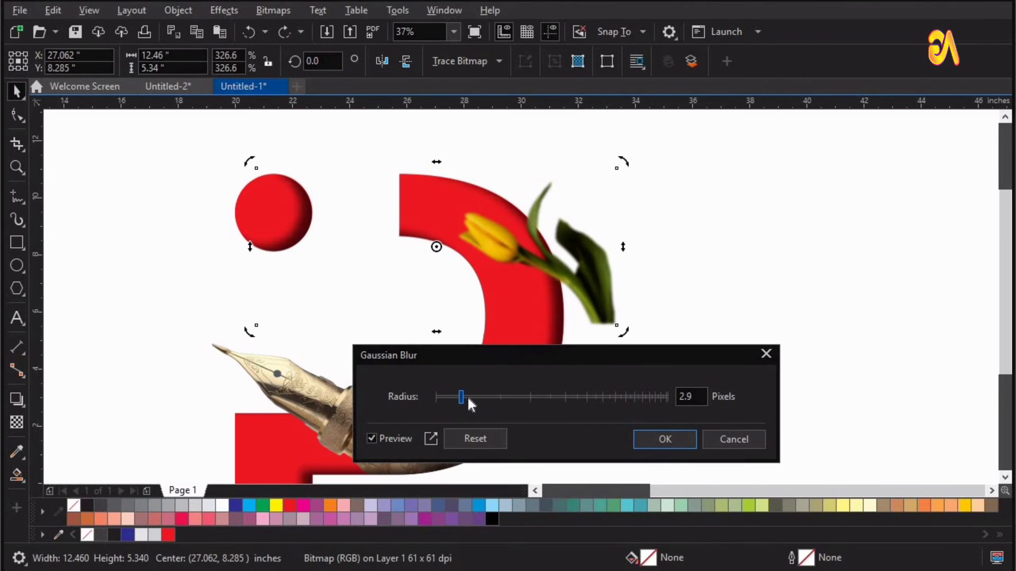
left_click(468, 396)
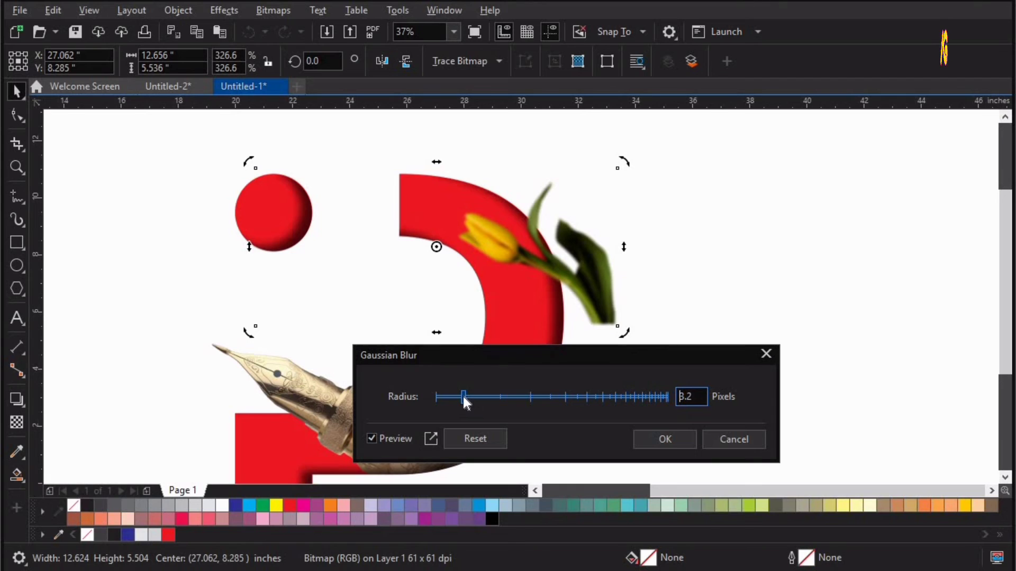
left_click(471, 395)
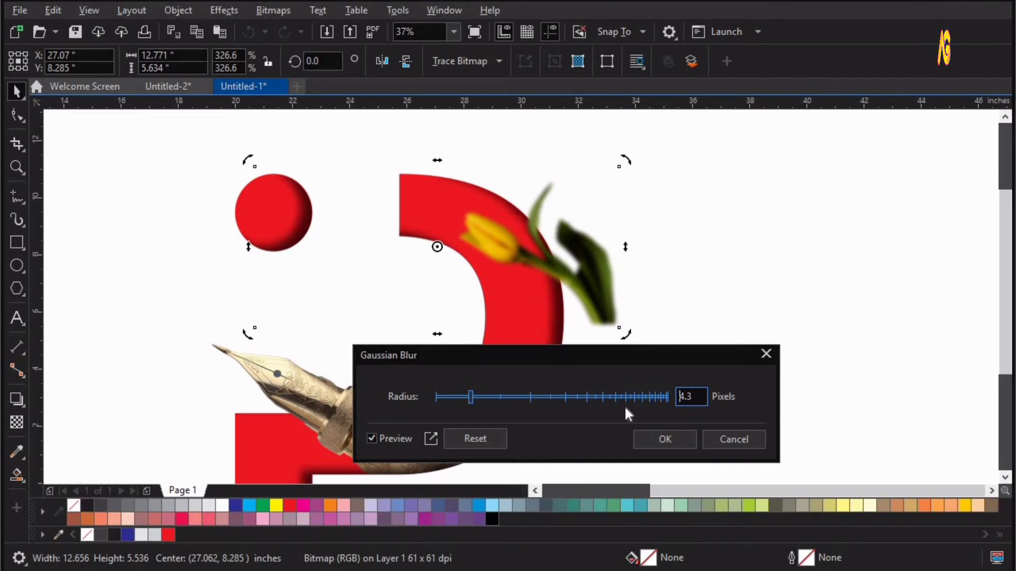
key("Return")
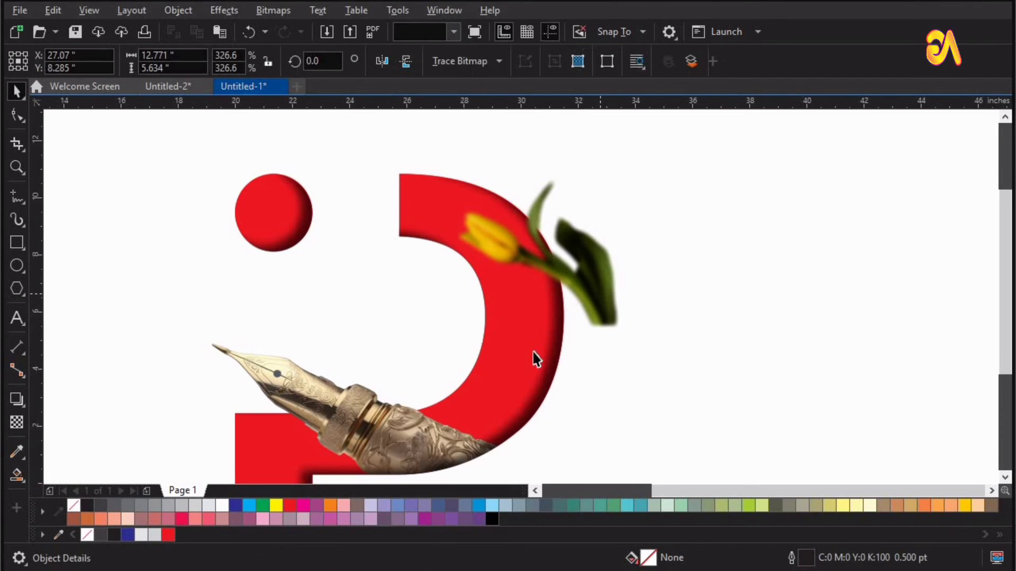
Set the red P as the PowerClip frame for the blurred tulip and deselect everything
left_click(497, 415)
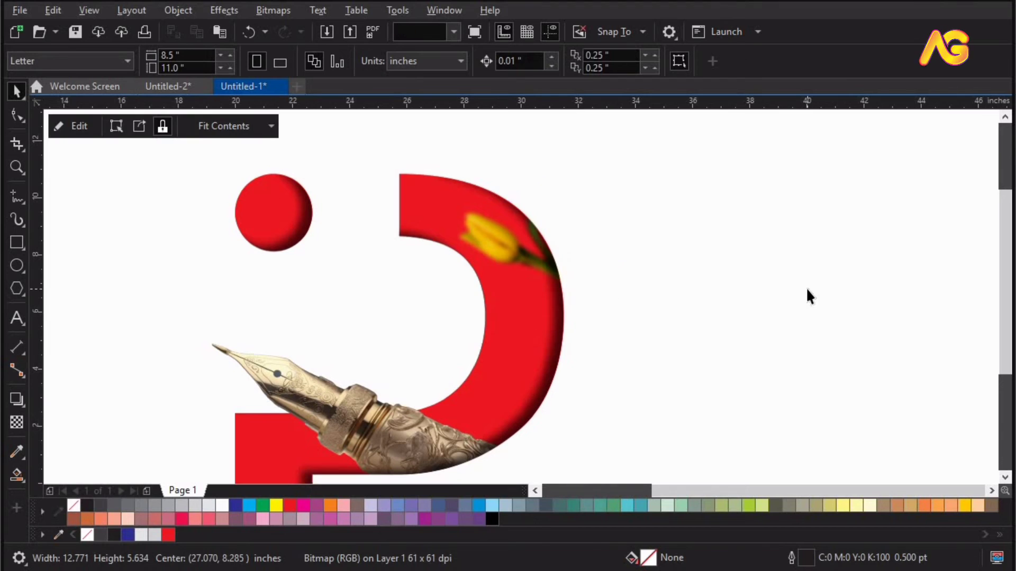
left_click(806, 288)
key("F4")
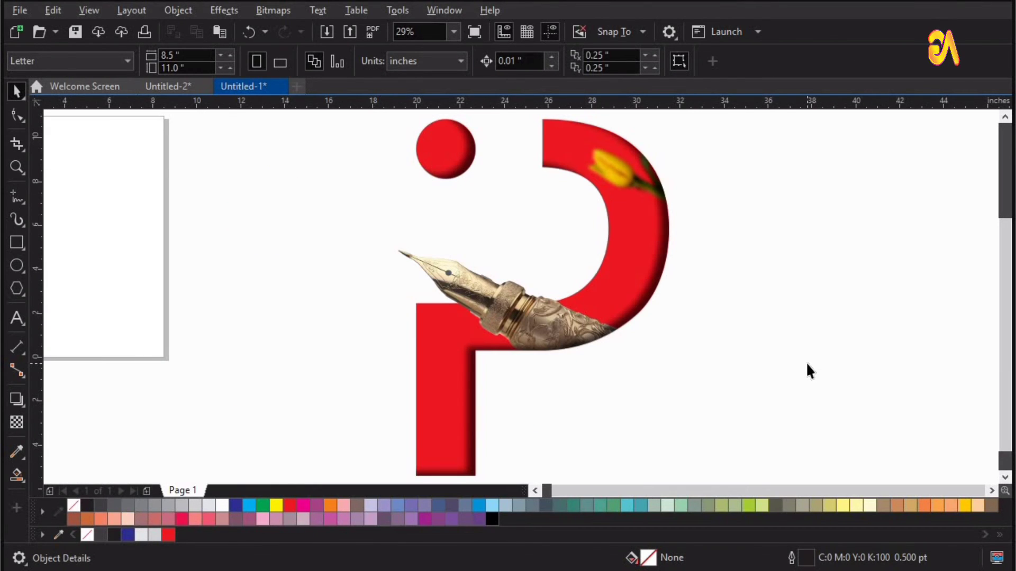